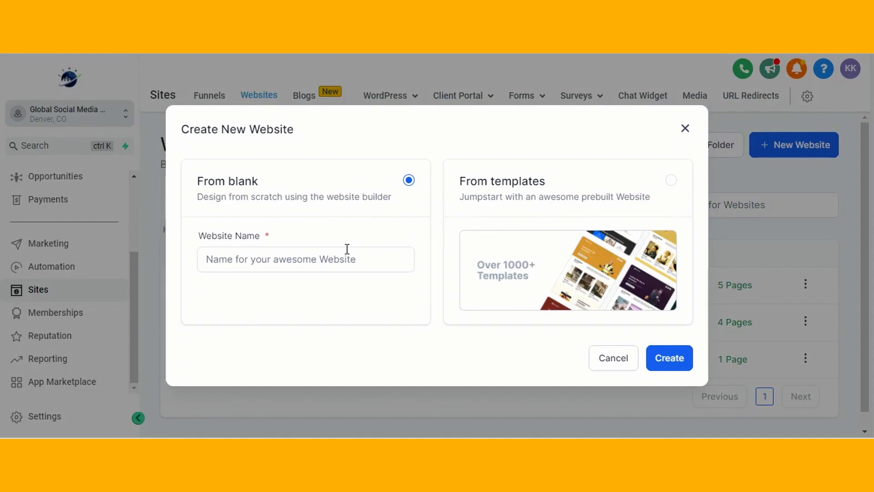
Name the new website Test Website and choose to build it from templates.
type("Test Website")
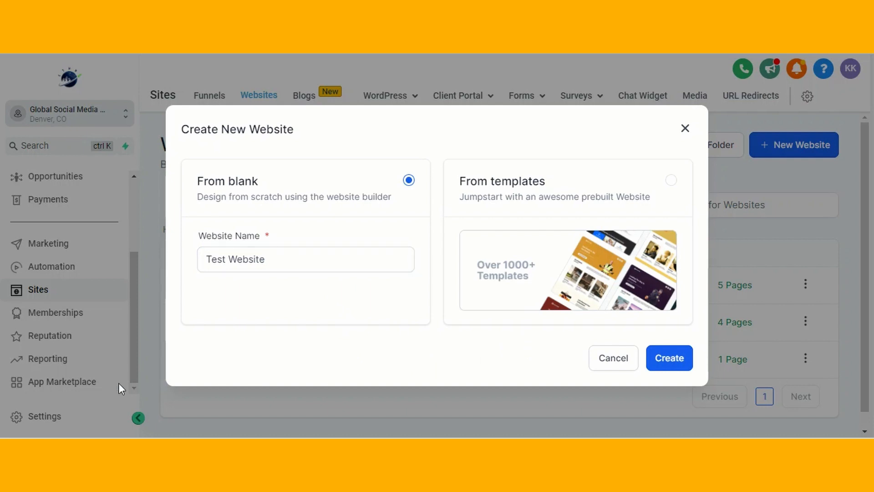
left_click(666, 193)
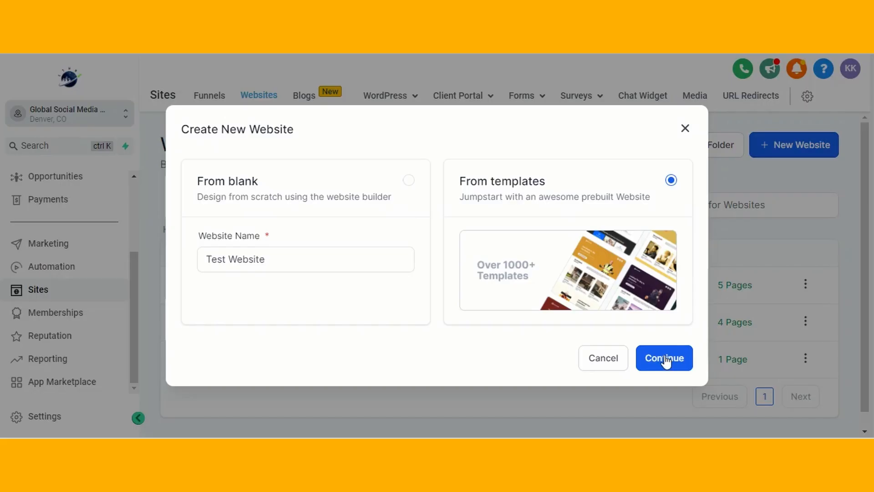
left_click(662, 358)
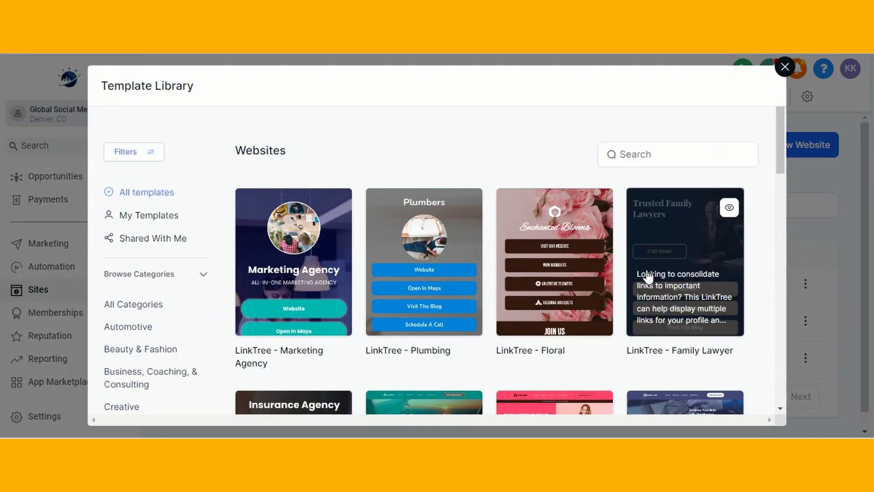
Load more website templates in the library and open the preview of the Financial Learning template.
scroll(644, 264, "down", 8)
scroll(644, 260, "down", 5)
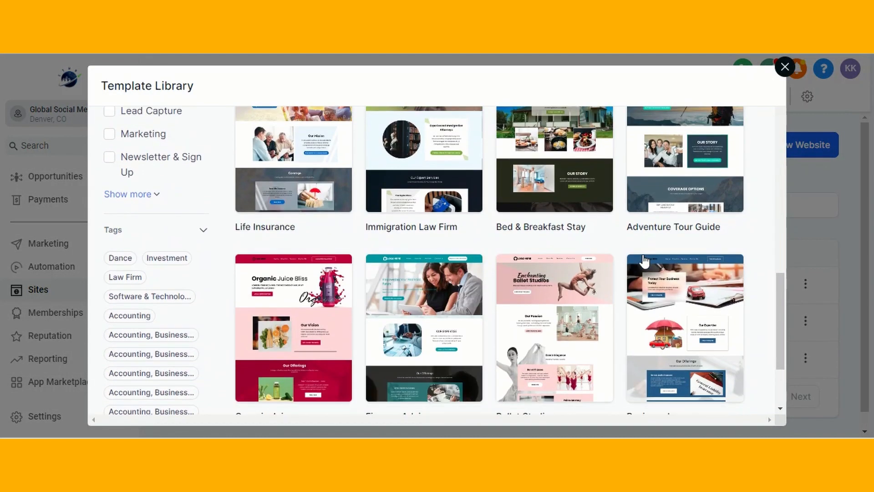
left_click(527, 330)
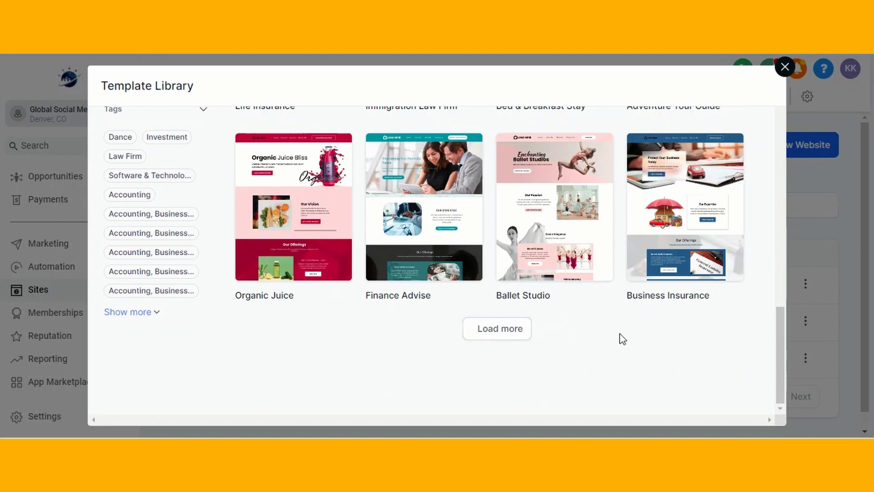
scroll(638, 319, "down", 4)
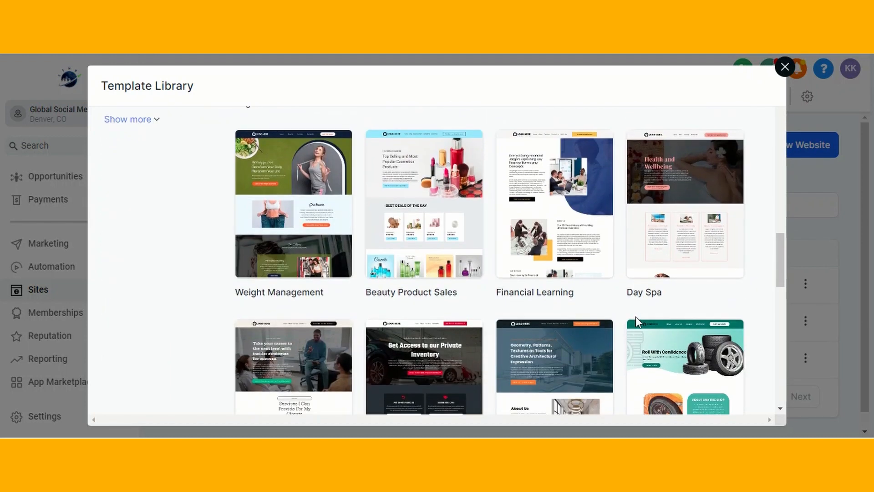
mouse_move(569, 240)
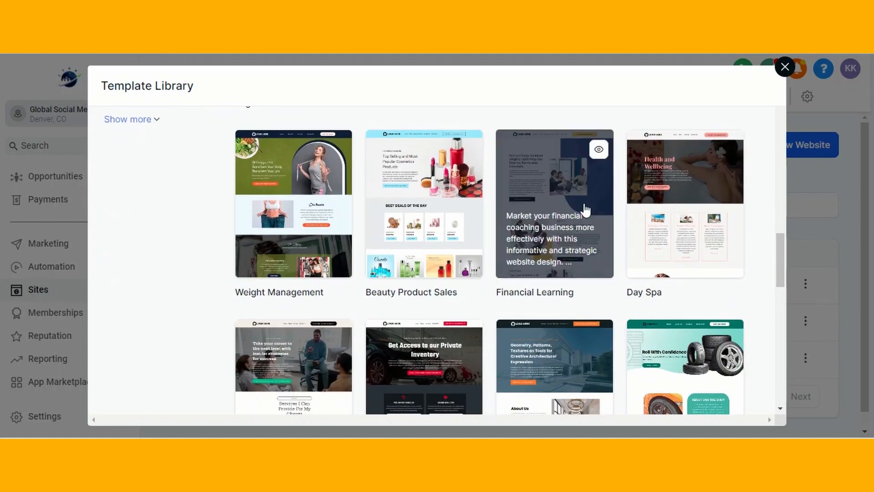
left_click(599, 150)
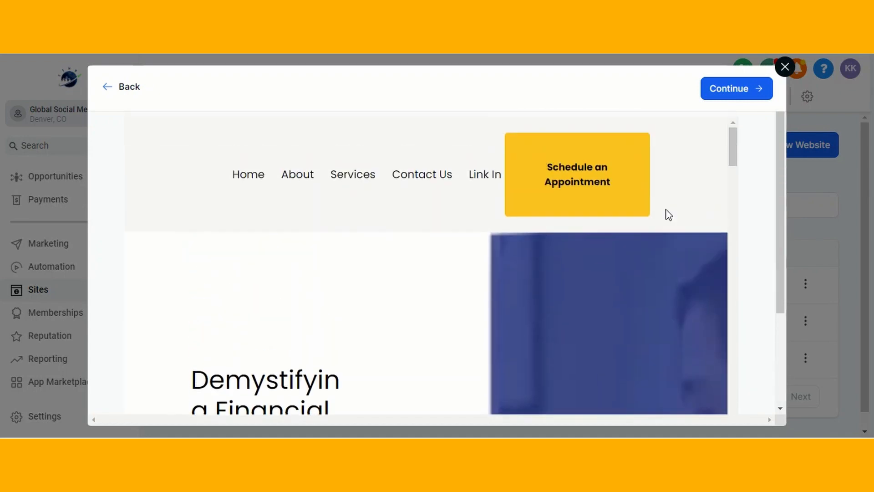
Review the Financial Learning template down to its footer and continue with it for the new website.
scroll(666, 214, "down", 15)
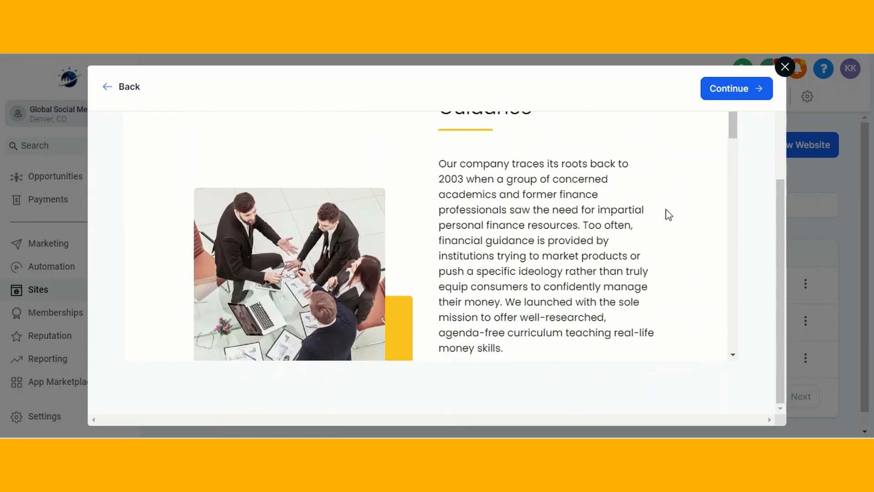
scroll(667, 214, "down", 15)
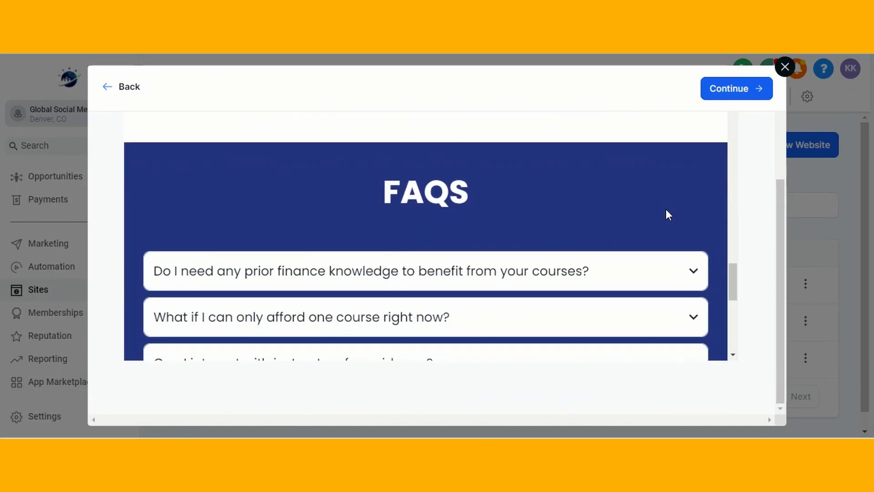
scroll(672, 248, "down", 10)
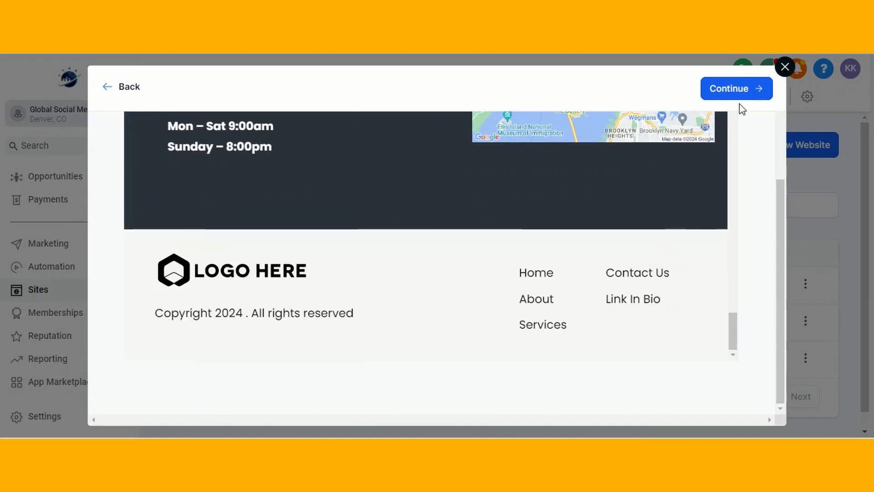
left_click(743, 93)
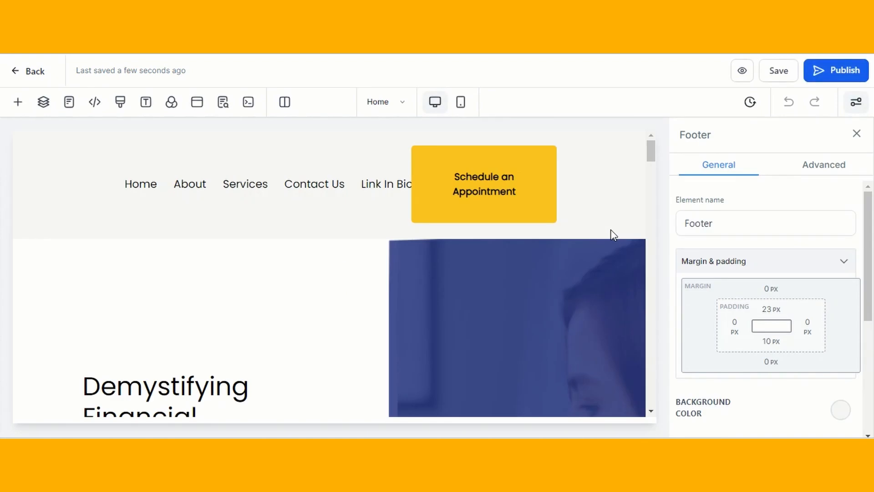
Leave the page editor and return to the website's page overview.
scroll(610, 232, "down", 5)
scroll(610, 232, "up", 5)
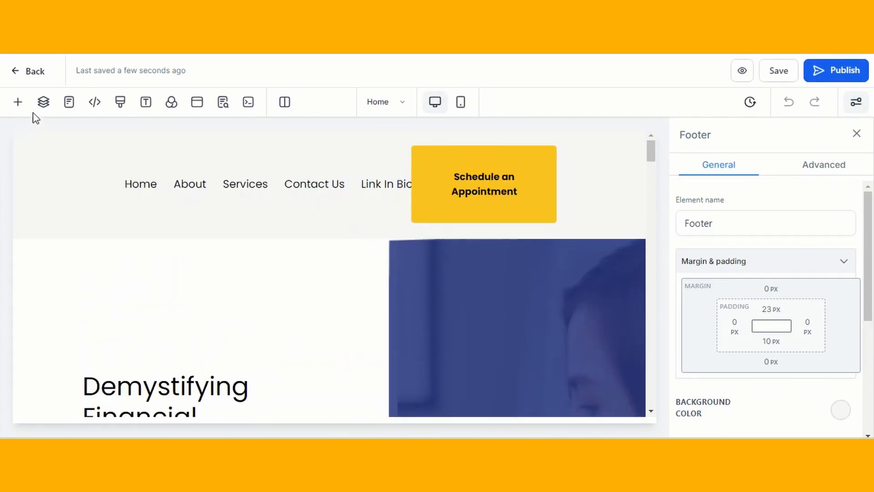
left_click(28, 73)
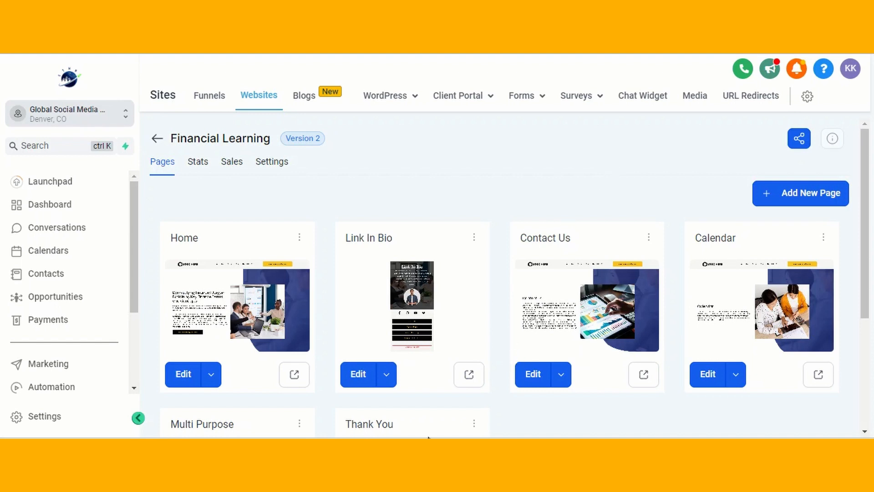
In the website's settings, change the name to Test Website and the path to /test website.
left_click(269, 166)
left_click(345, 246)
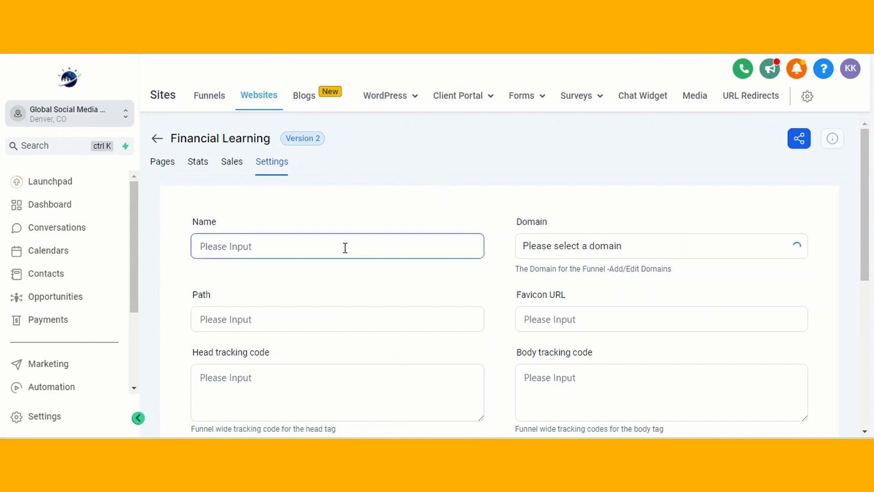
scroll(321, 228, "down", 2)
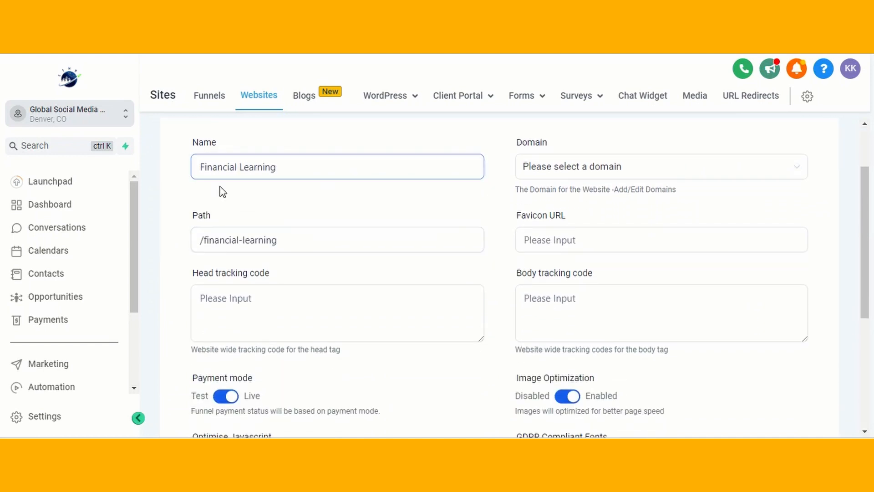
left_click_drag(293, 173, 168, 164)
key("BackSpace")
type("Test W")
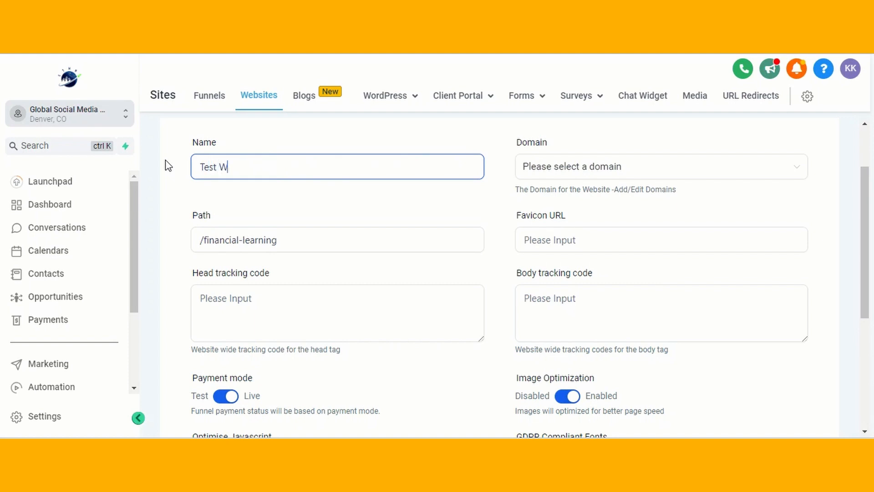
left_click_drag(289, 243, 205, 244)
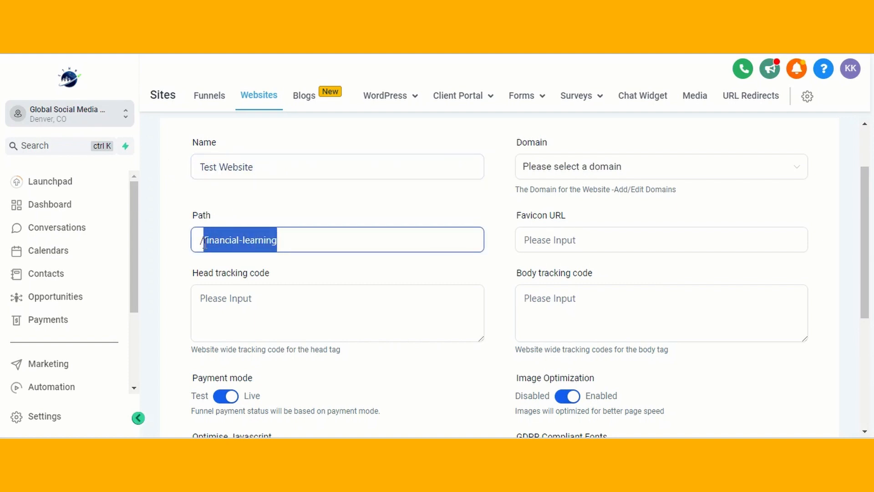
key("BackSpace")
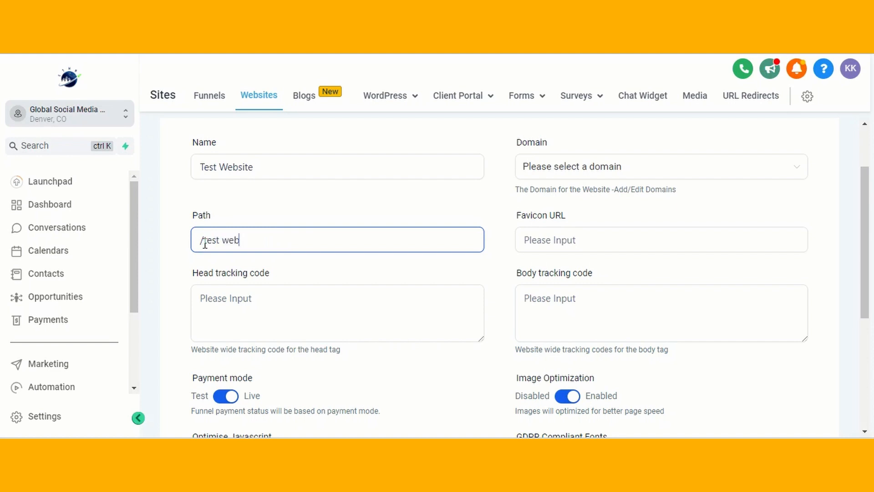
Examine the available domain choices, the favicon URL field and the head and body tracking code fields.
left_click(586, 171)
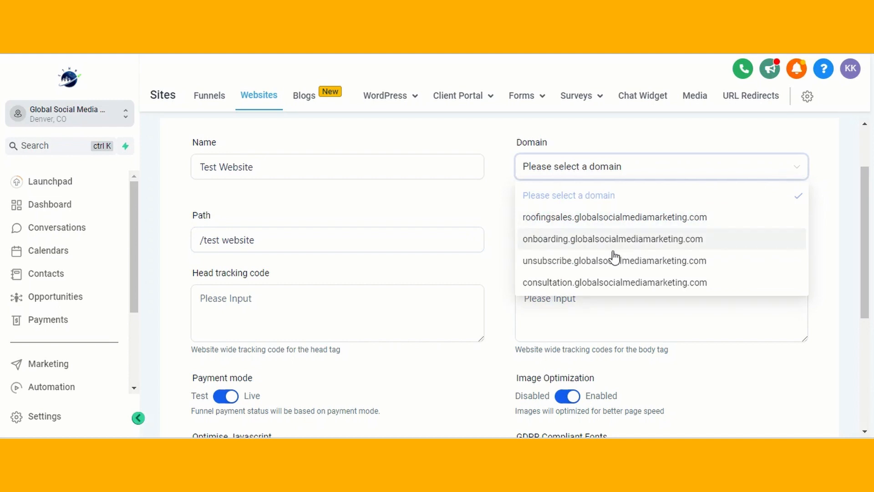
left_click(651, 173)
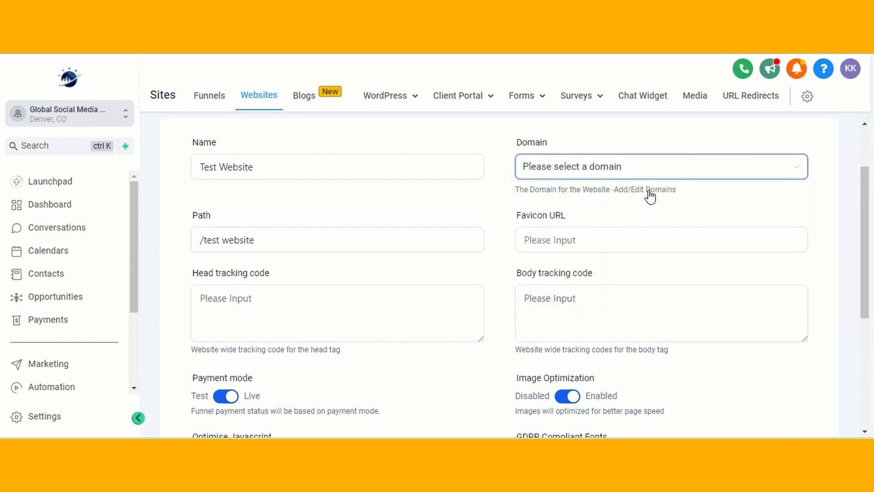
left_click(544, 237)
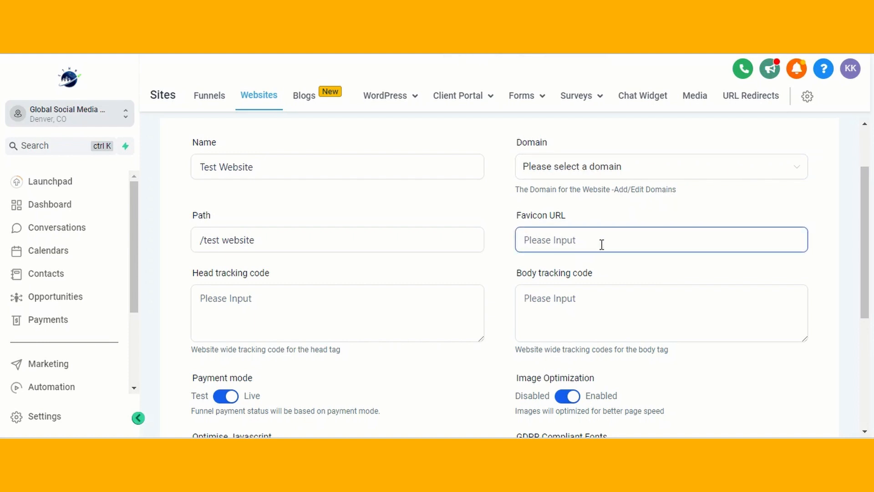
scroll(583, 235, "down", 2)
left_click(342, 215)
left_click(642, 246)
scroll(651, 248, "down", 2)
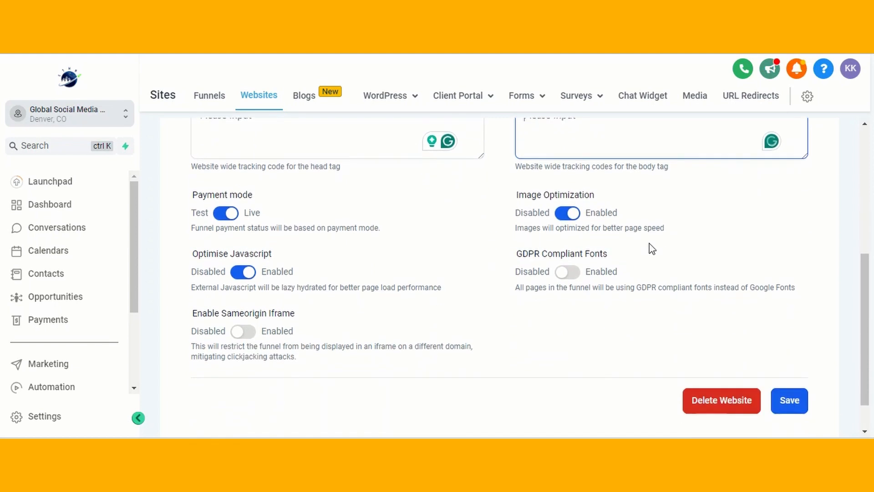
Examine the Payment mode, Image Optimization and Optimise Javascript switches and their descriptions.
left_click(223, 216)
left_click(224, 215)
left_click_drag(194, 228, 405, 238)
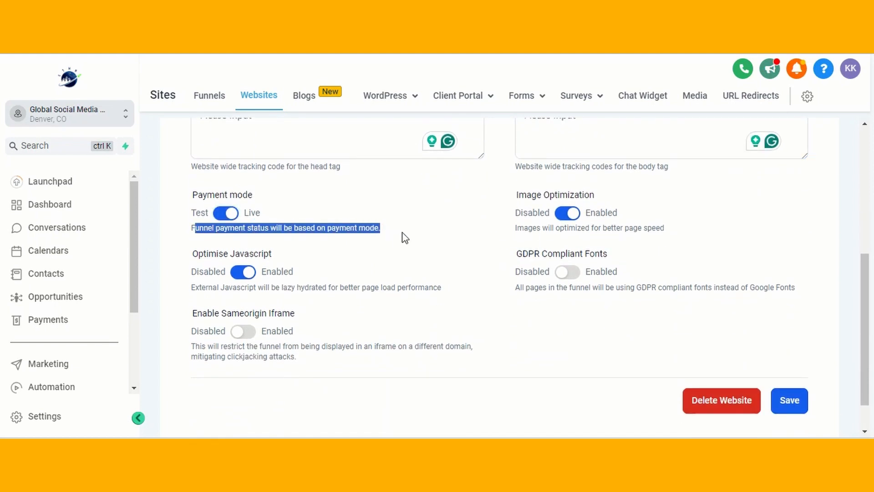
left_click(540, 217)
left_click_drag(519, 229, 671, 244)
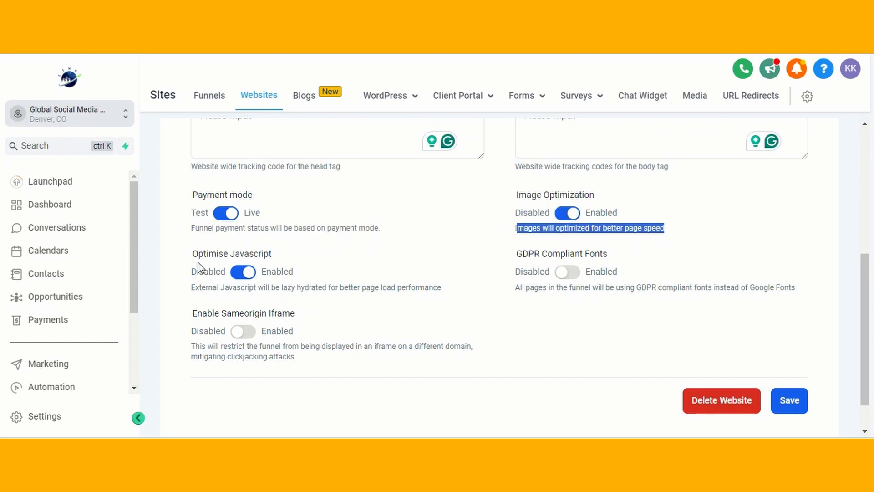
left_click_drag(189, 254, 297, 255)
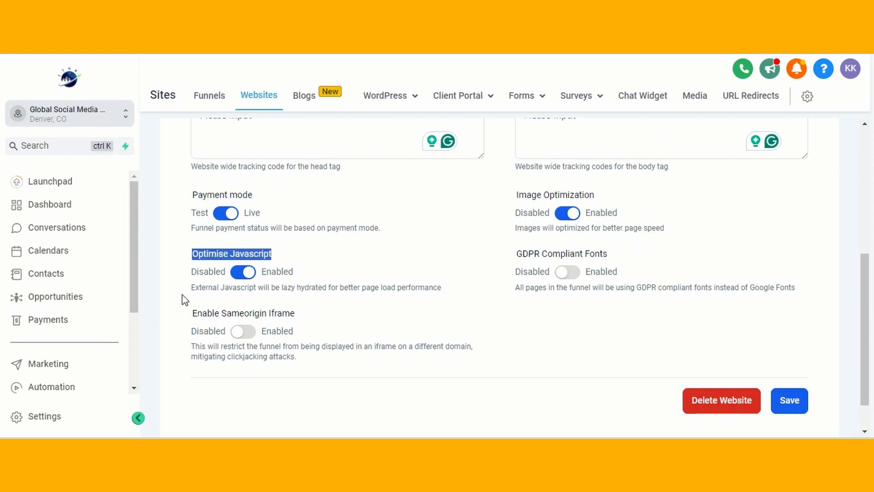
left_click_drag(188, 287, 449, 289)
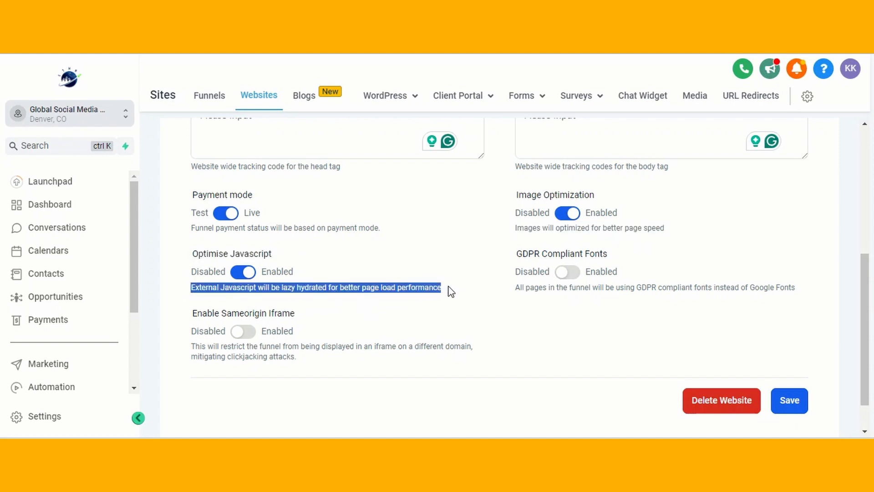
left_click(253, 274)
left_click(253, 274)
left_click(253, 275)
Examine the descriptions of the GDPR Compliant Fonts and Enable Sameorigin Iframe options.
left_click_drag(516, 272, 798, 287)
left_click(794, 287)
scroll(793, 287, "down", 1)
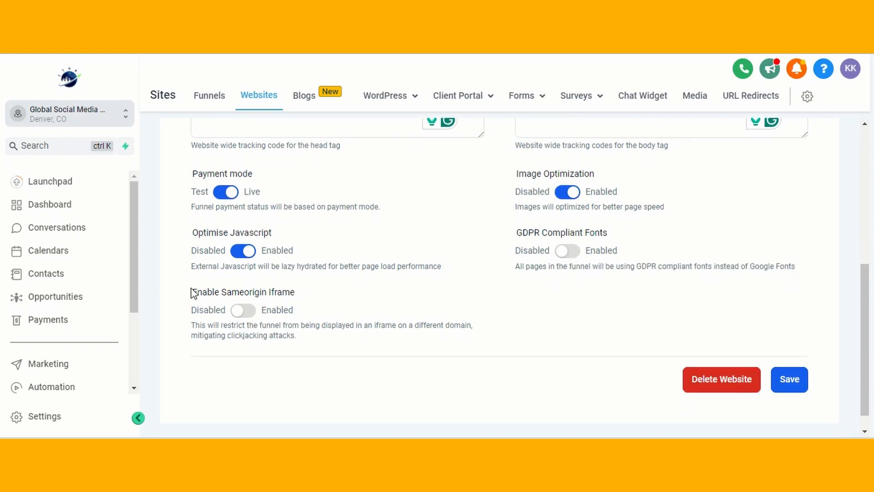
left_click_drag(192, 293, 326, 294)
left_click_drag(181, 332, 464, 338)
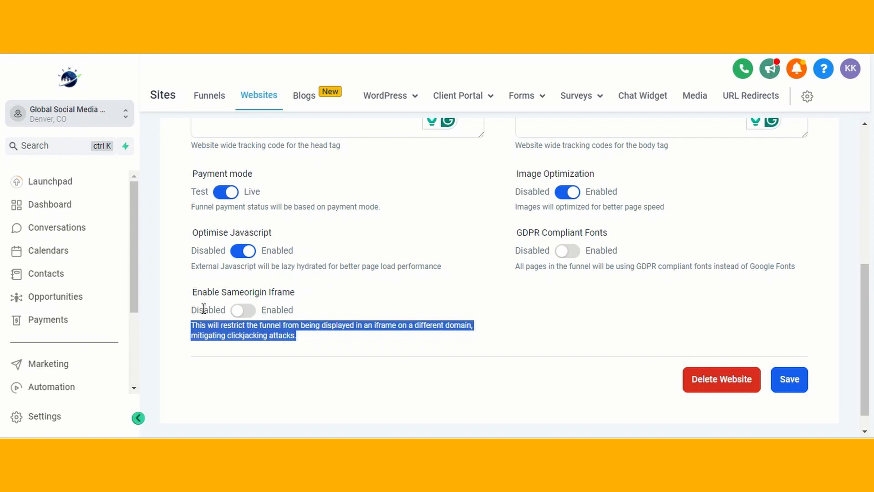
Check the website settings form once more and save it.
scroll(470, 234, "up", 5)
scroll(599, 308, "down", 5)
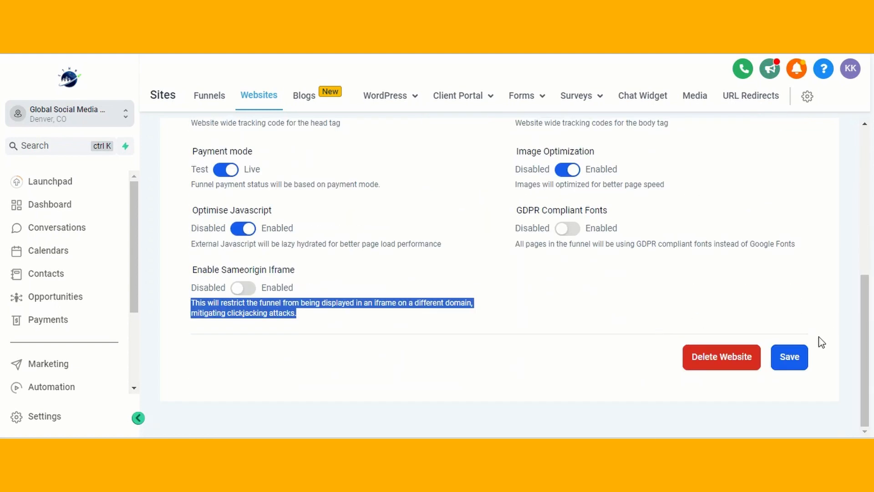
left_click(797, 367)
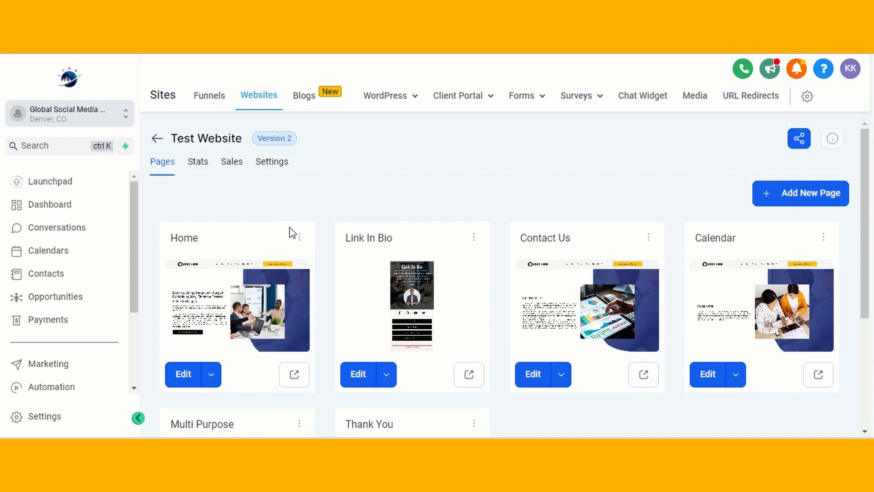
Add a new page named Services with the path /services to the website.
left_click(813, 197)
left_click(318, 186)
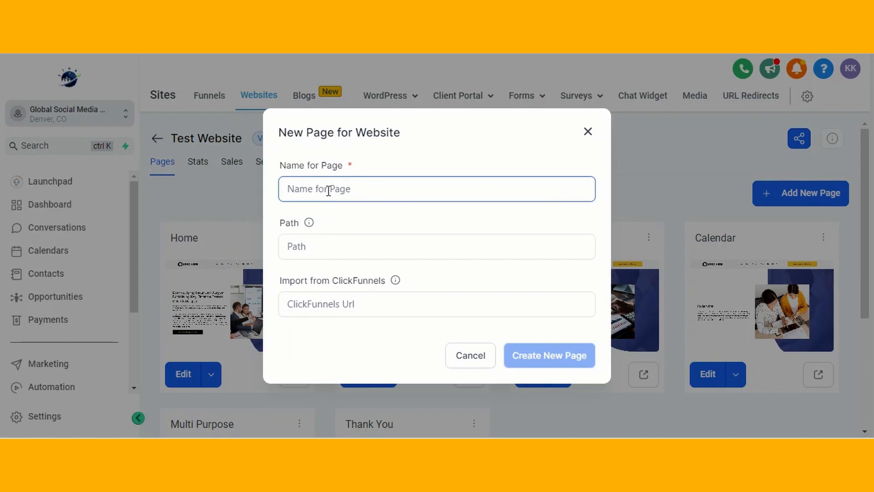
type("Services")
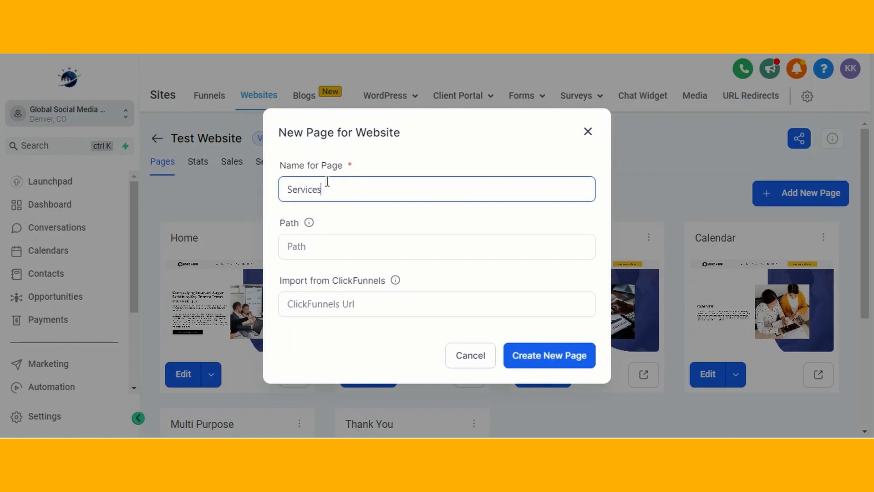
left_click(310, 251)
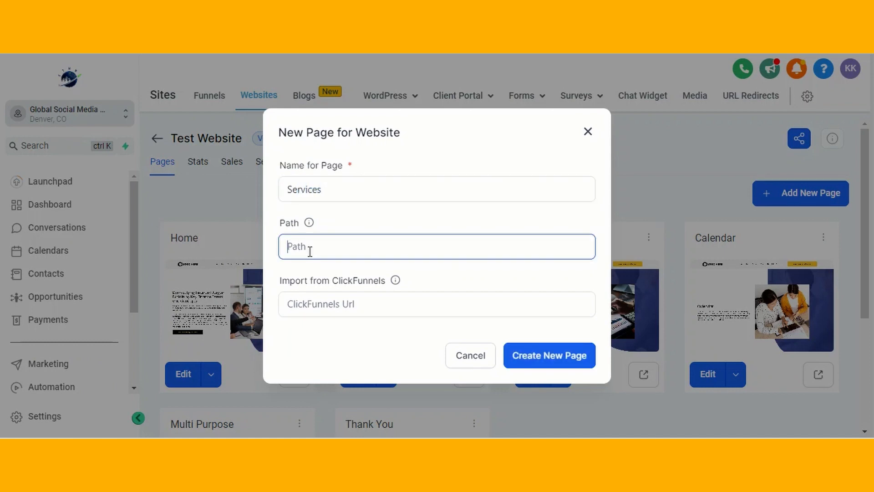
type("/services")
left_click(347, 310)
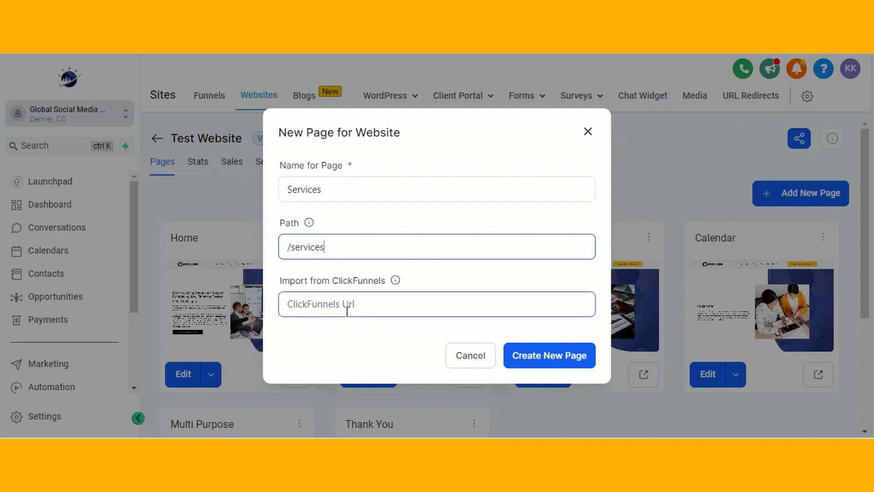
left_click(629, 351)
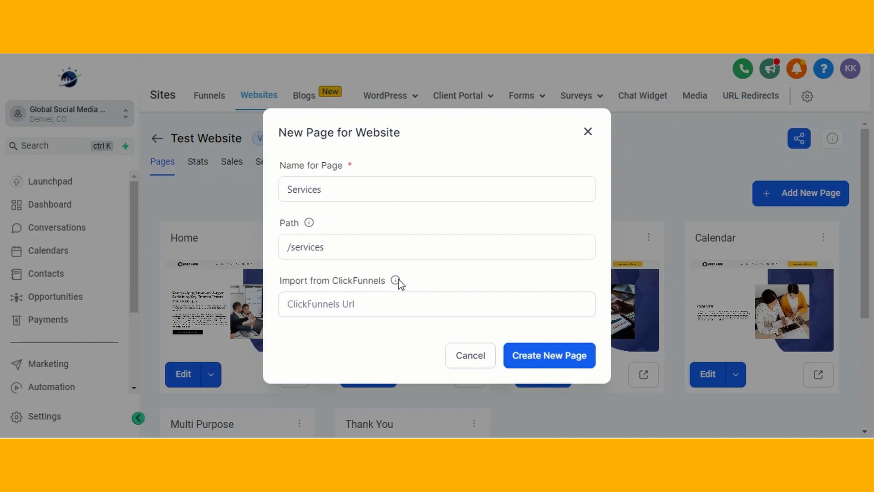
mouse_move(396, 281)
left_click(552, 357)
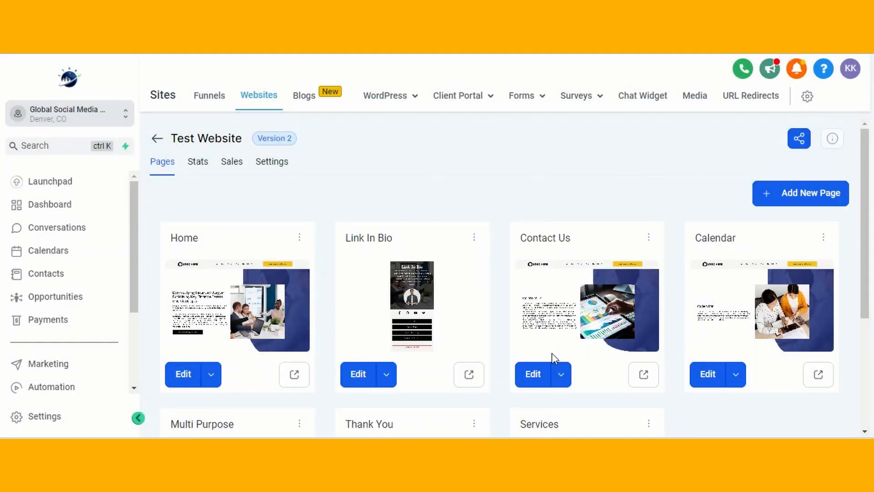
Import the 2 Step Booking step of the existing Roofing Sales Funnel into the Services page.
scroll(552, 353, "down", 4)
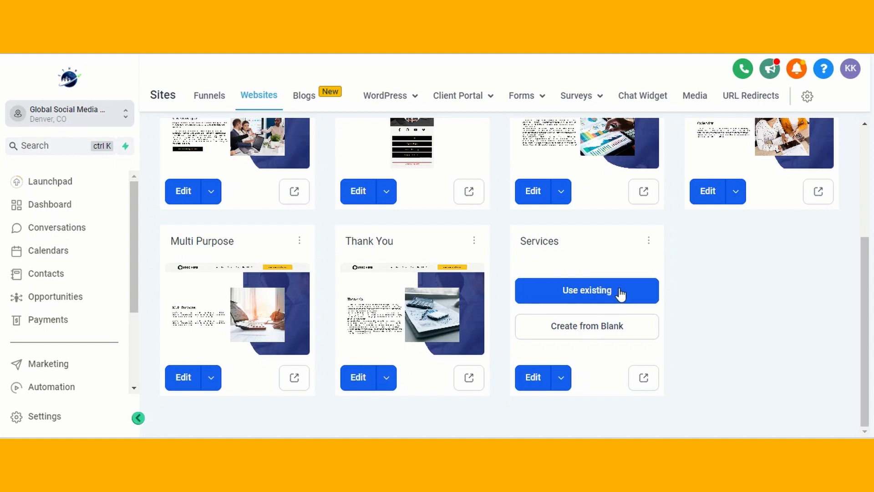
left_click(621, 294)
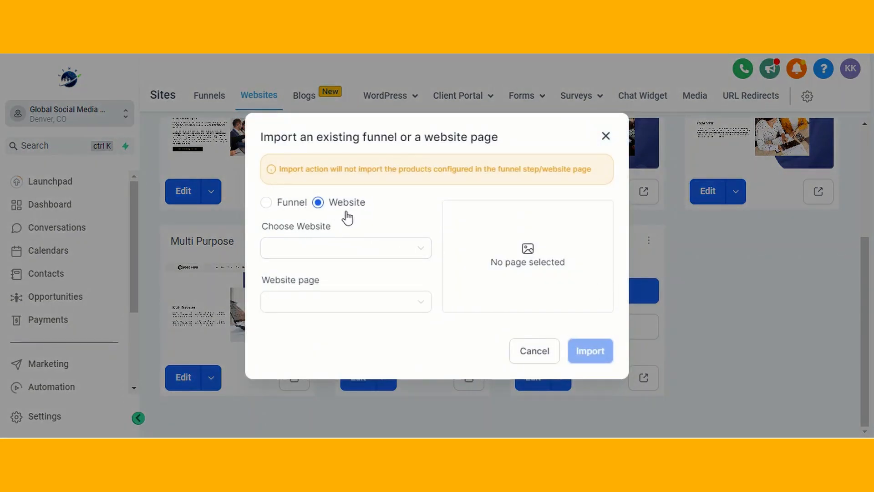
left_click(358, 249)
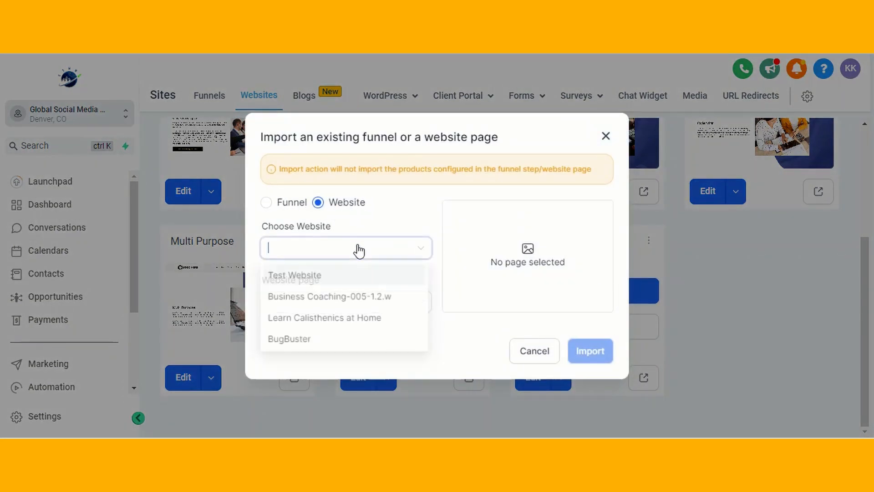
left_click(266, 202)
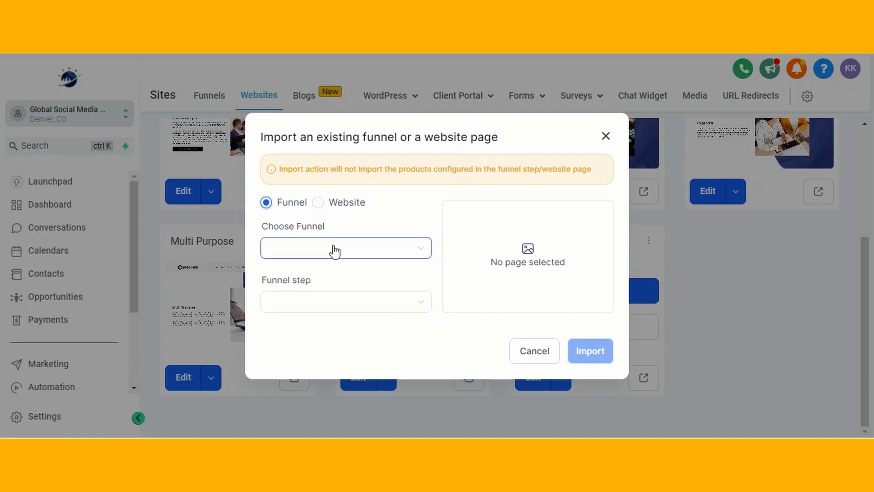
left_click(333, 248)
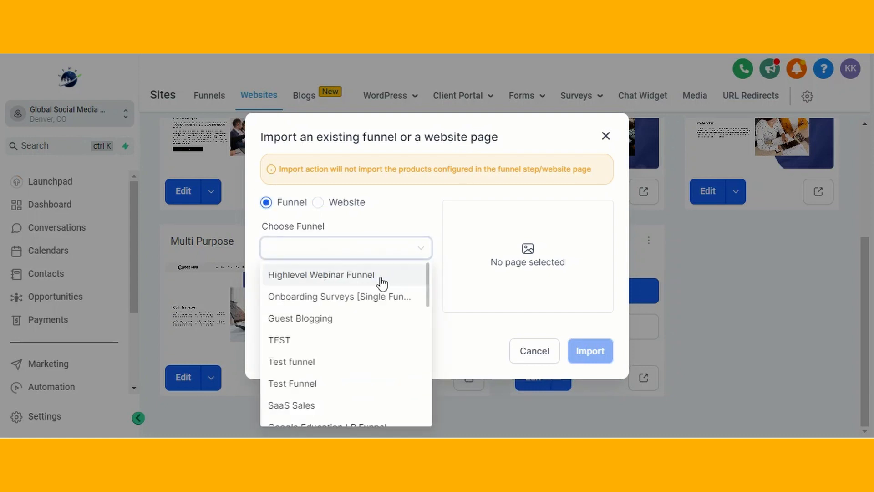
scroll(390, 283, "down", 5)
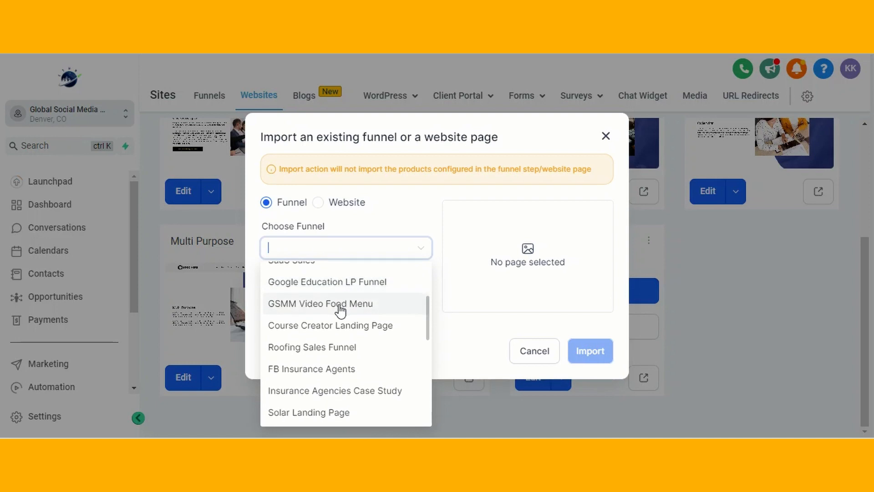
left_click(337, 347)
left_click(326, 302)
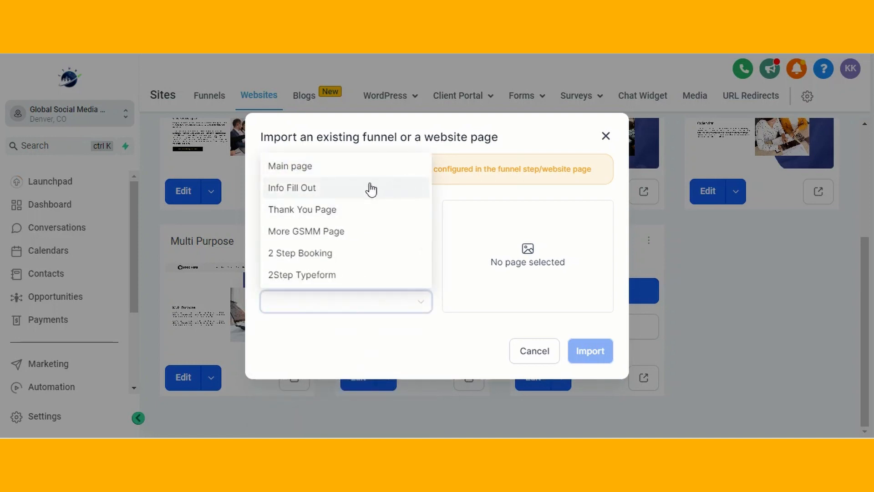
left_click(337, 252)
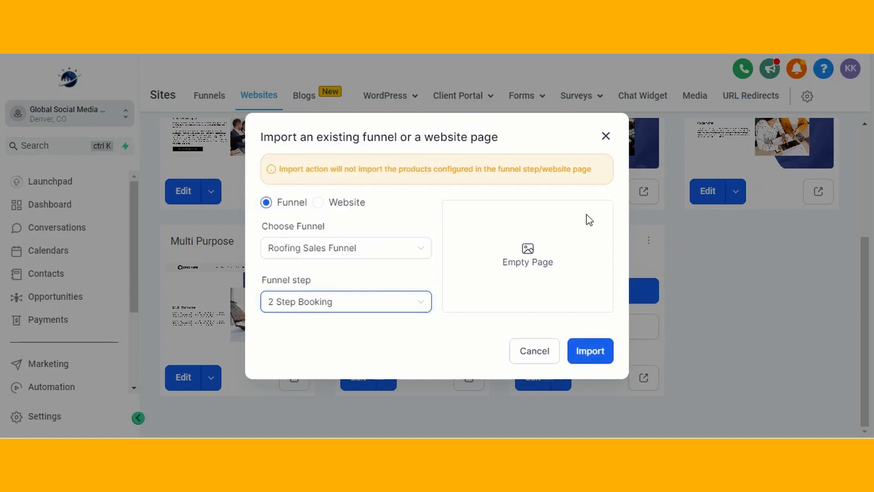
left_click(596, 359)
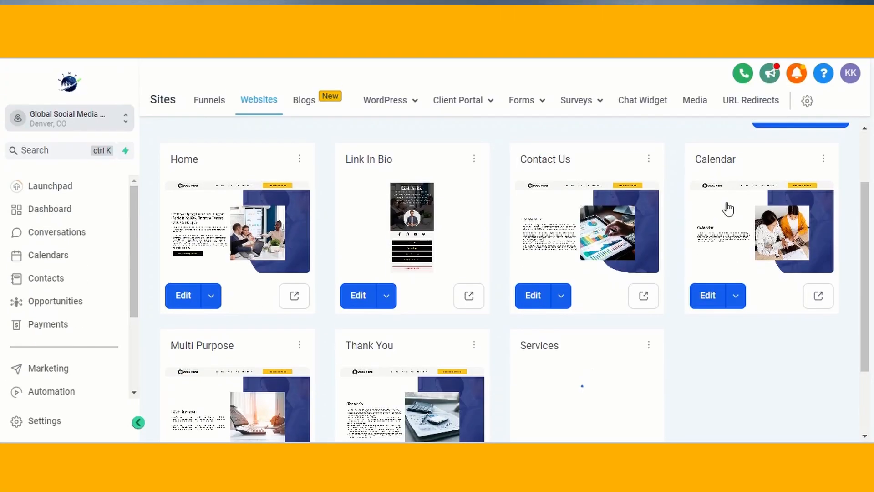
Open the Home page for editing and look through its header, hero and about sections.
left_click(206, 263)
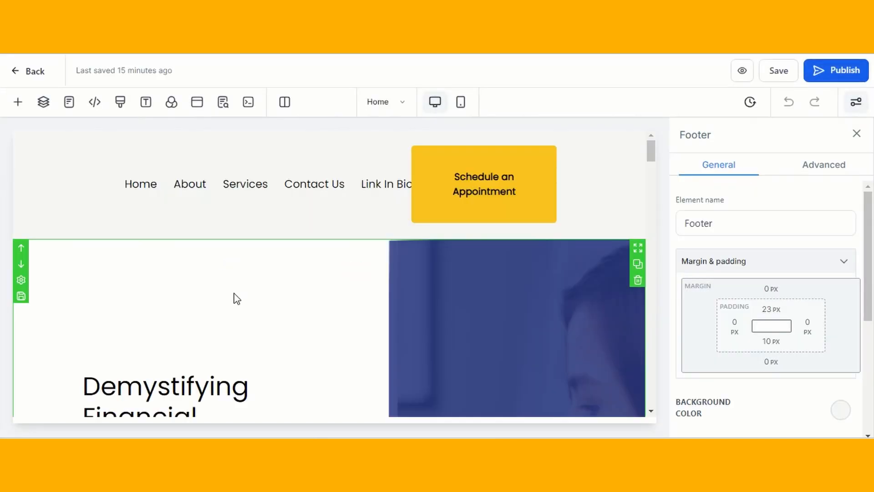
scroll(476, 173, "down", 4)
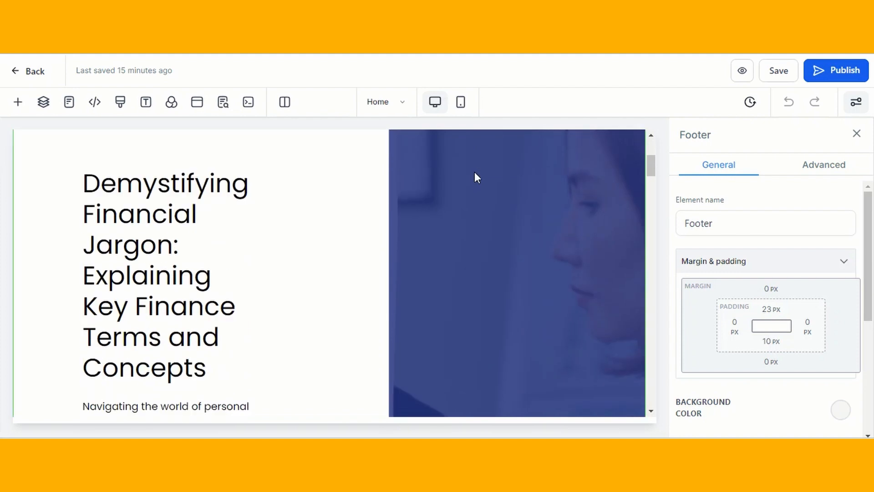
scroll(256, 304, "down", 12)
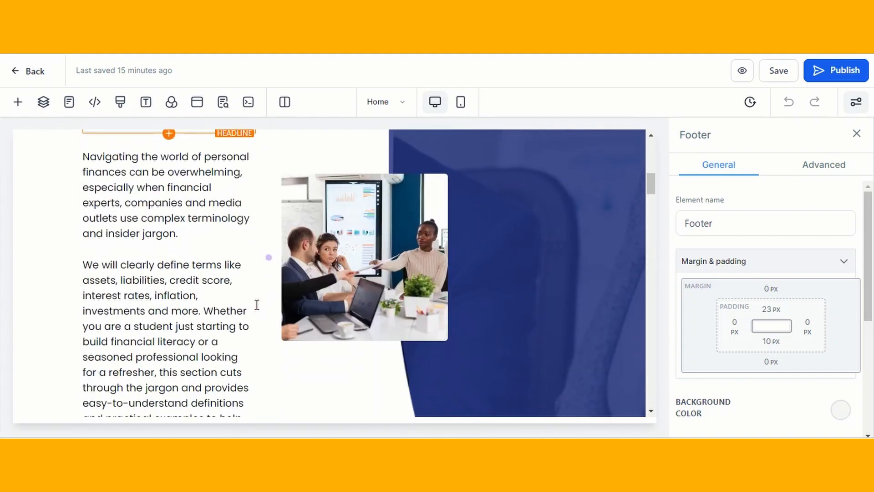
scroll(257, 305, "down", 5)
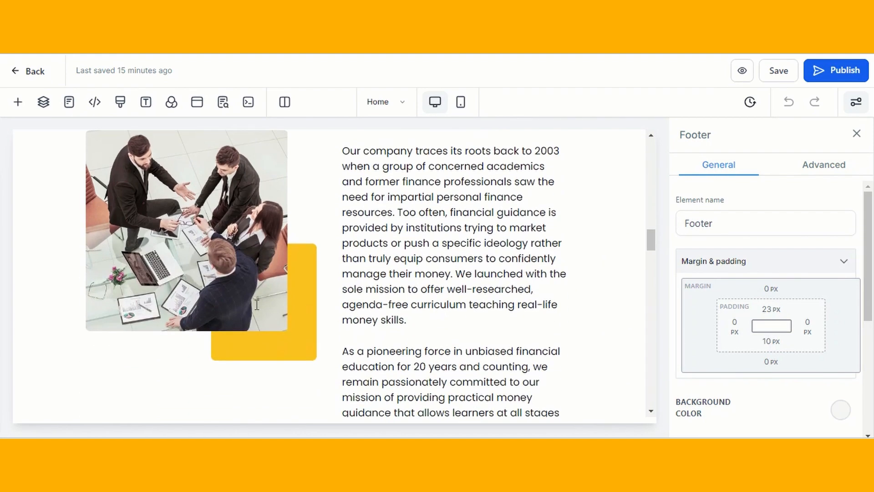
scroll(257, 304, "up", 8)
scroll(257, 305, "up", 3)
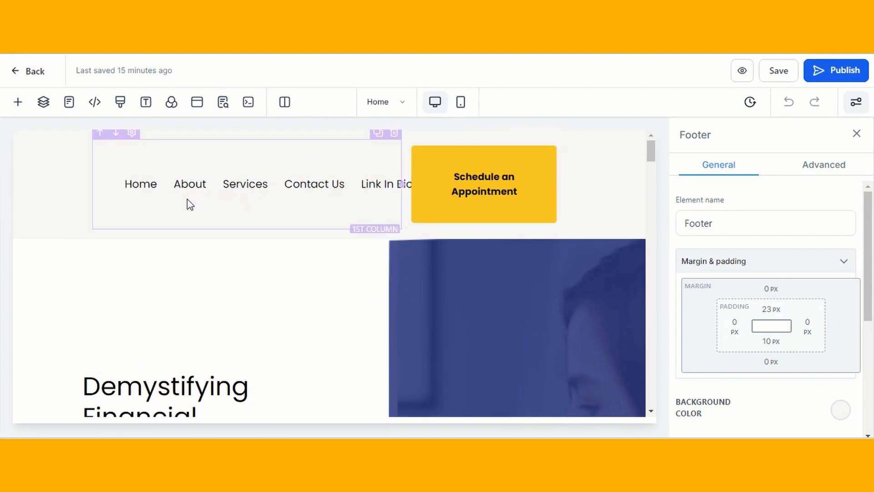
Examine the settings of the Schedule an Appointment button and the hero section on the Home page.
left_click(503, 152)
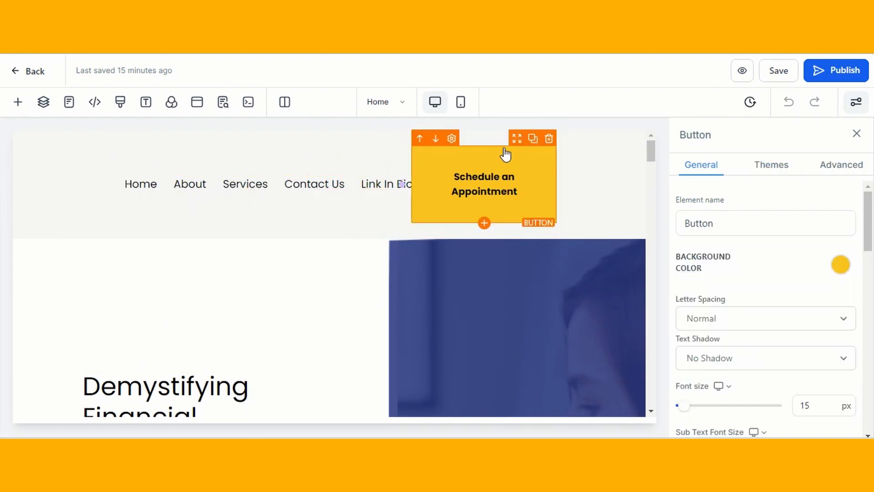
left_click(303, 328)
scroll(304, 328, "down", 5)
scroll(301, 327, "down", 5)
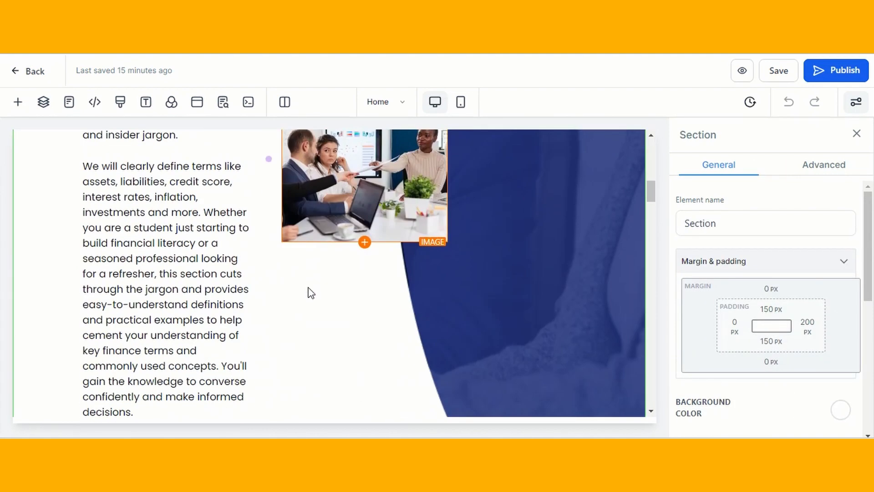
scroll(307, 293, "up", 10)
Center-align the headline "Our 20-Year History of Providing Unbiased Guidance" in the About Us section.
scroll(305, 286, "down", 10)
left_click(475, 190)
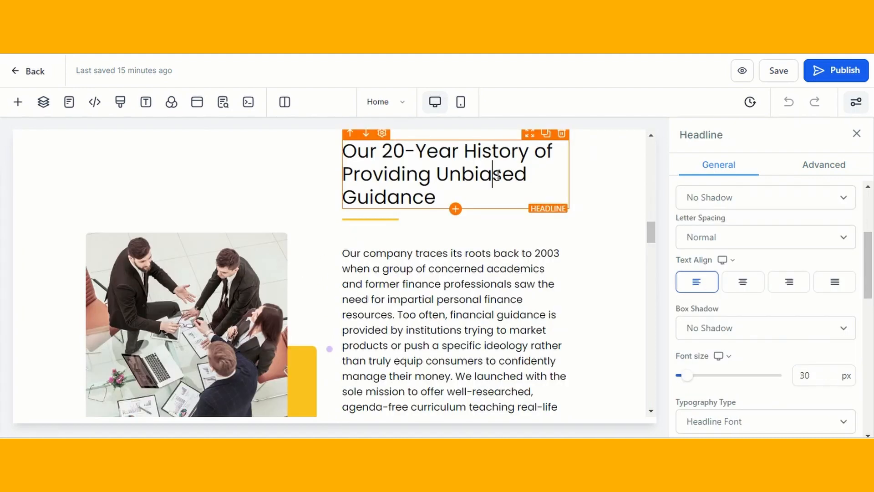
scroll(700, 319, "down", 2)
Try a font size of 84 px on the About Us headline and set it back to 30 px.
left_click(840, 304)
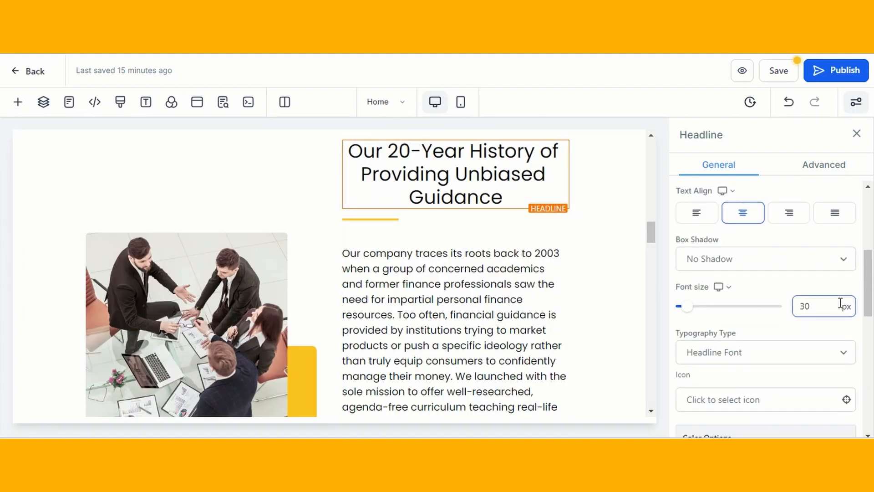
mouse_move(687, 306)
left_mouse_down()
mouse_move(700, 313)
mouse_move(683, 312)
mouse_move(698, 312)
left_mouse_up()
left_click(733, 355)
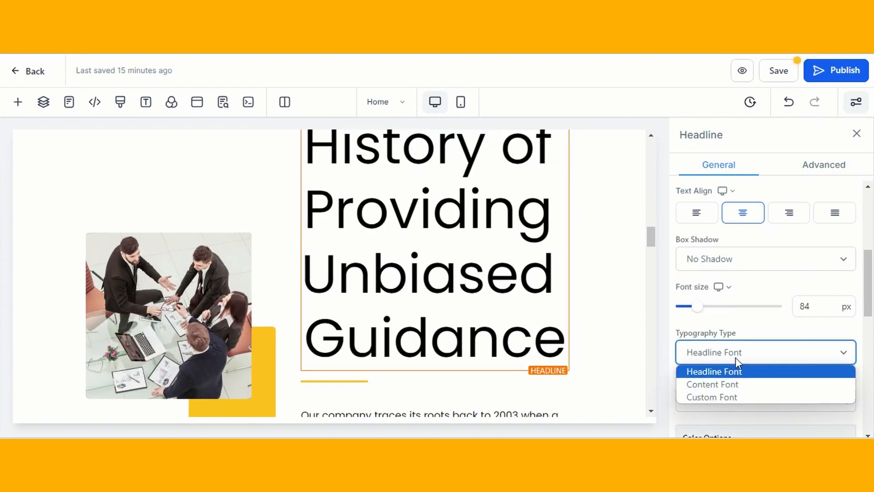
scroll(736, 356, "down", 3)
scroll(705, 202, "up", 3)
left_click(811, 253)
type("30")
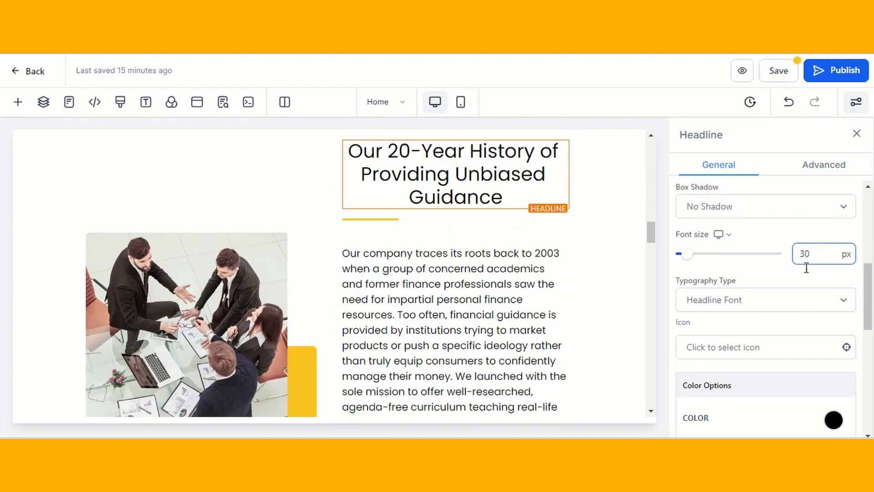
Change the text color of the About Us headline to blue.
scroll(744, 338, "down", 3)
left_click(837, 293)
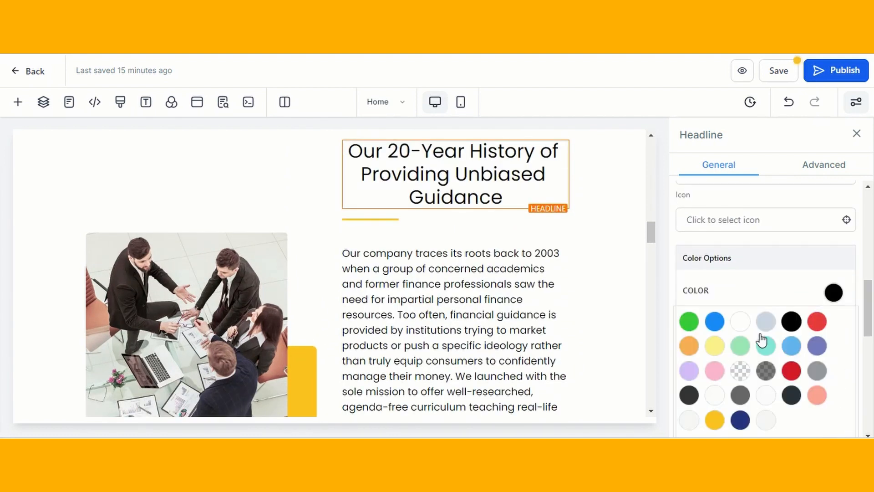
left_click(714, 320)
Set the top and bottom padding of the About Us headline to 10 px.
scroll(737, 319, "down", 2)
scroll(756, 364, "down", 3)
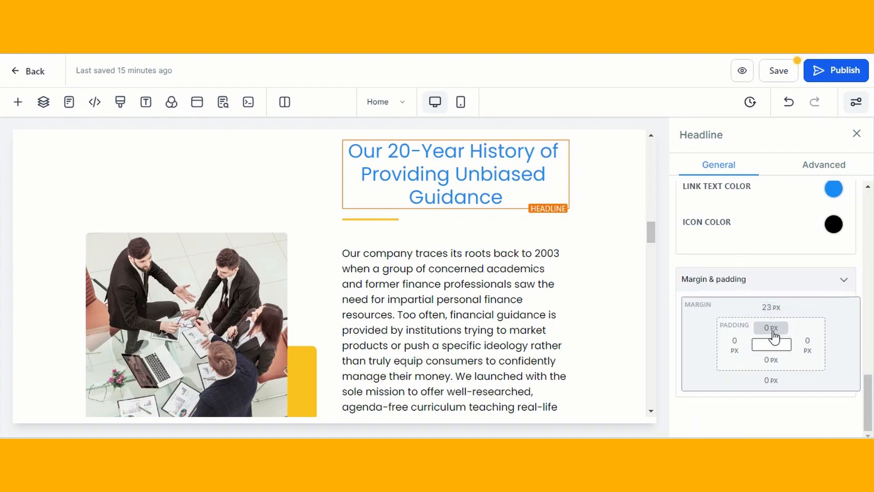
left_click(772, 330)
left_click(705, 256)
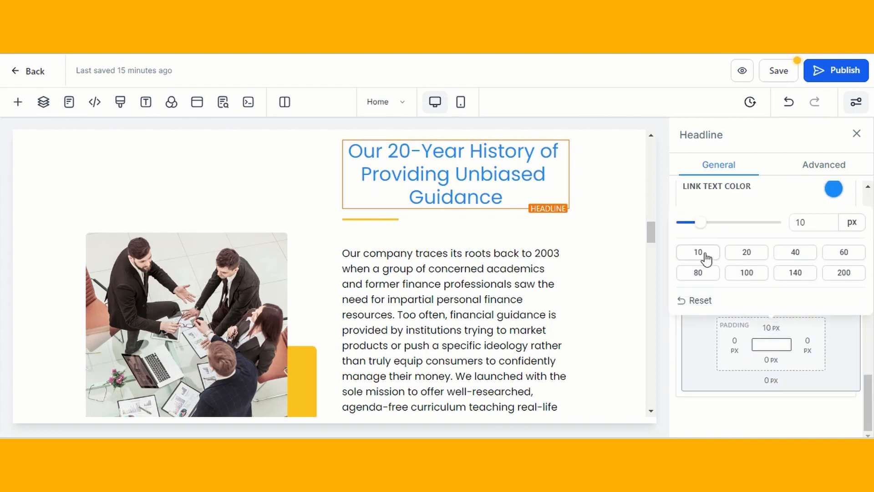
left_click(772, 361)
left_click(698, 285)
scroll(729, 255, "up", 10)
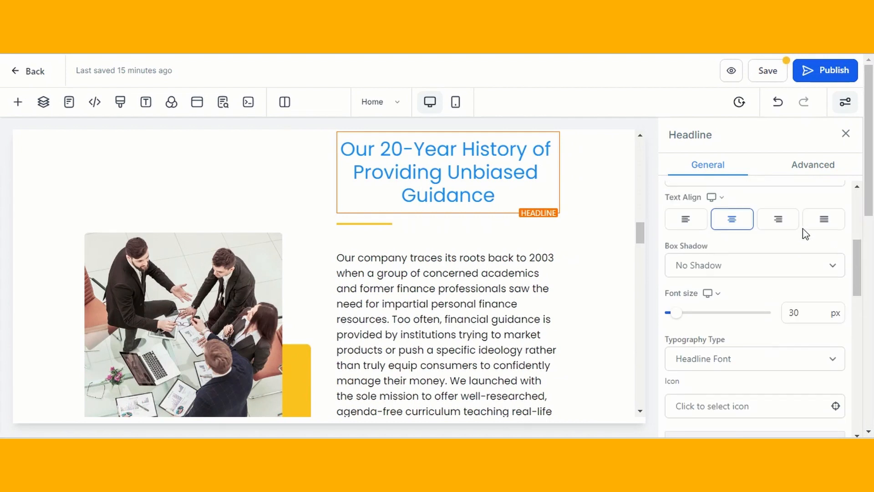
Try hiding the About Us headline on desktop and make it visible on desktop again.
left_click(811, 170)
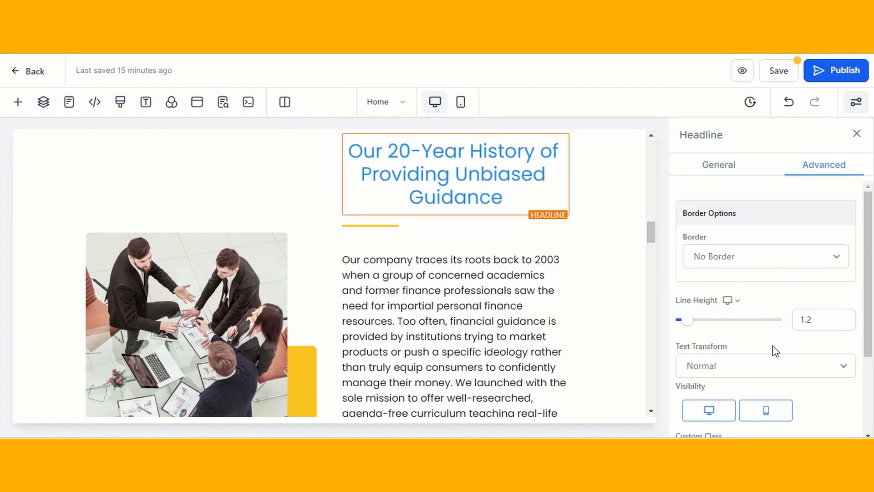
scroll(737, 351, "down", 1)
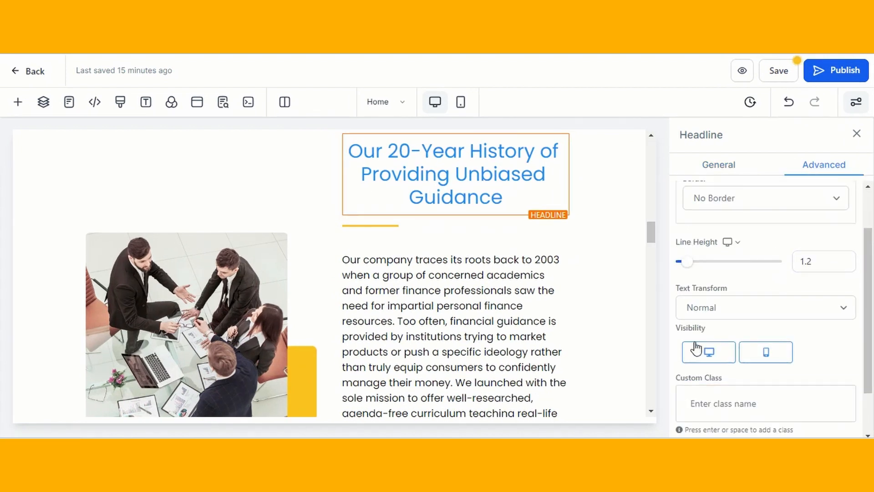
left_click(706, 362)
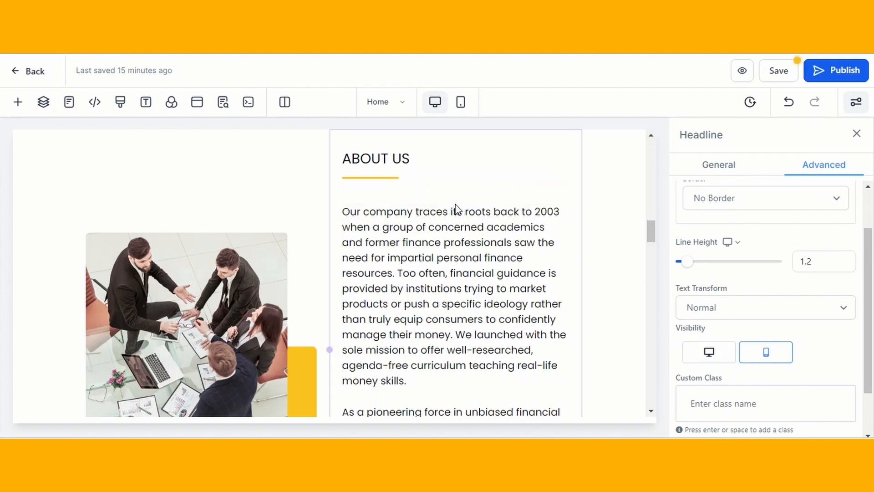
scroll(456, 209, "up", 2)
left_click(710, 353)
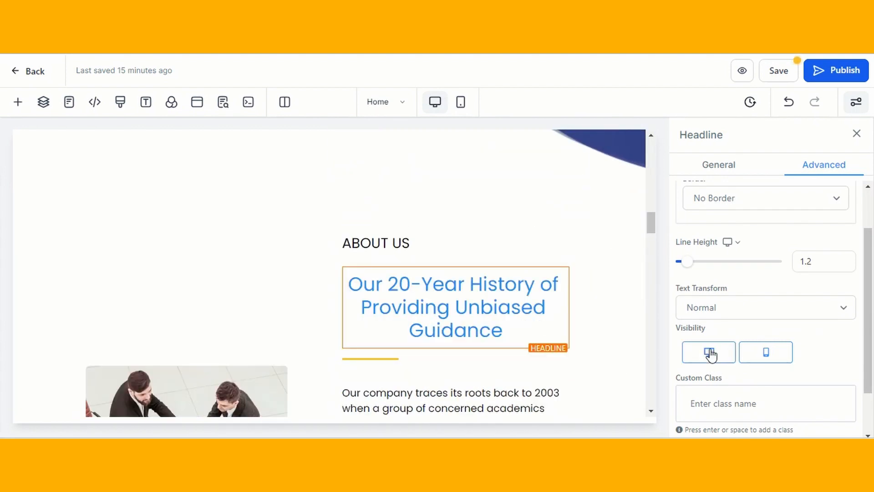
scroll(485, 289, "down", 2)
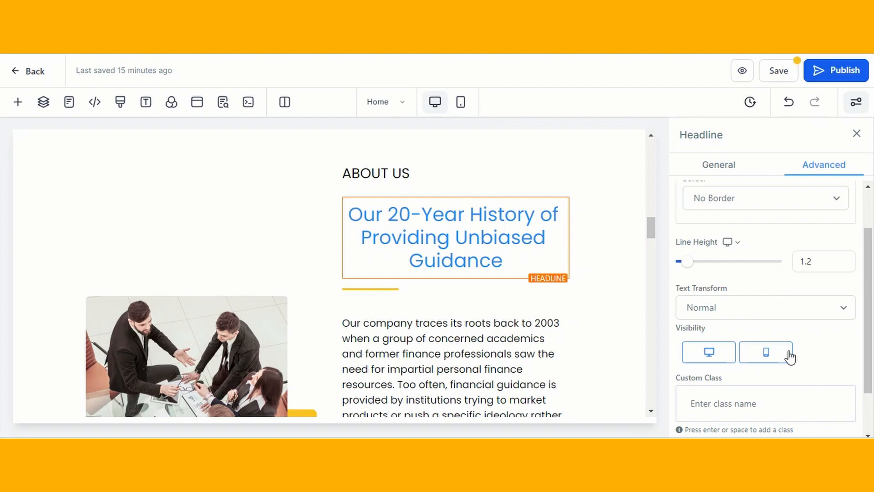
Save the page changes and insert a full-width section directly above the About Us section.
scroll(790, 357, "down", 2)
left_click(783, 71)
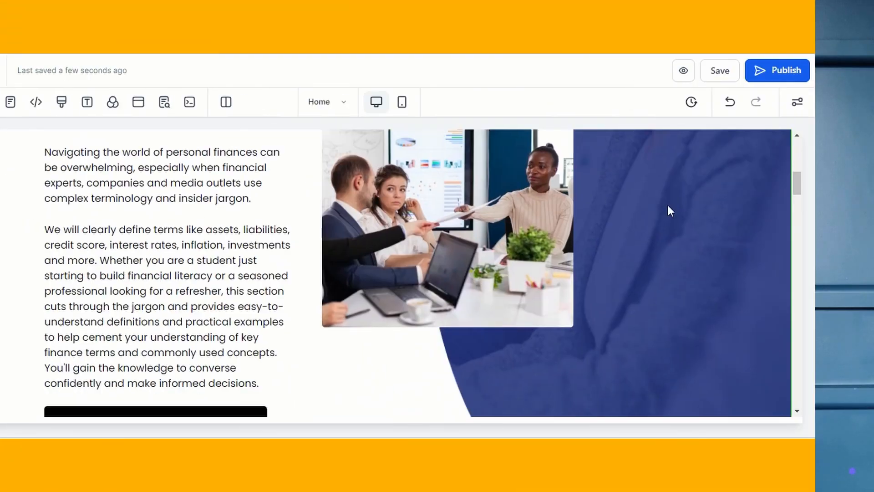
scroll(727, 205, "down", 3)
scroll(466, 225, "down", 1)
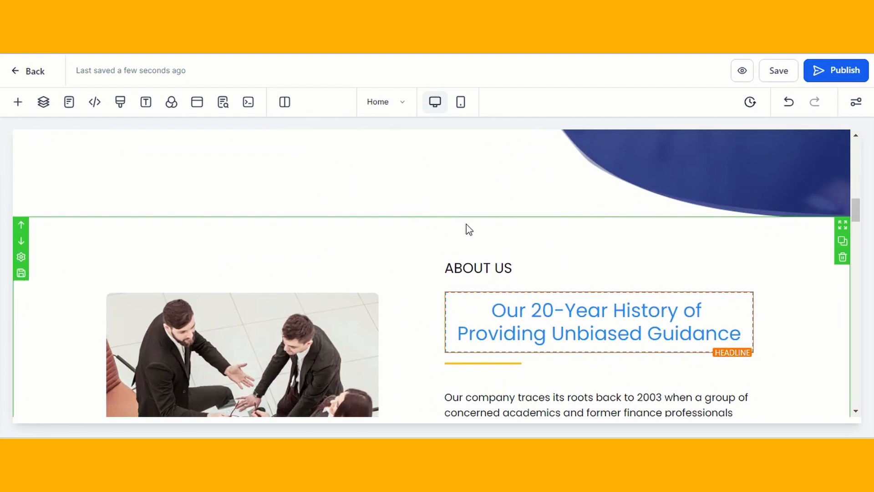
left_click(432, 217)
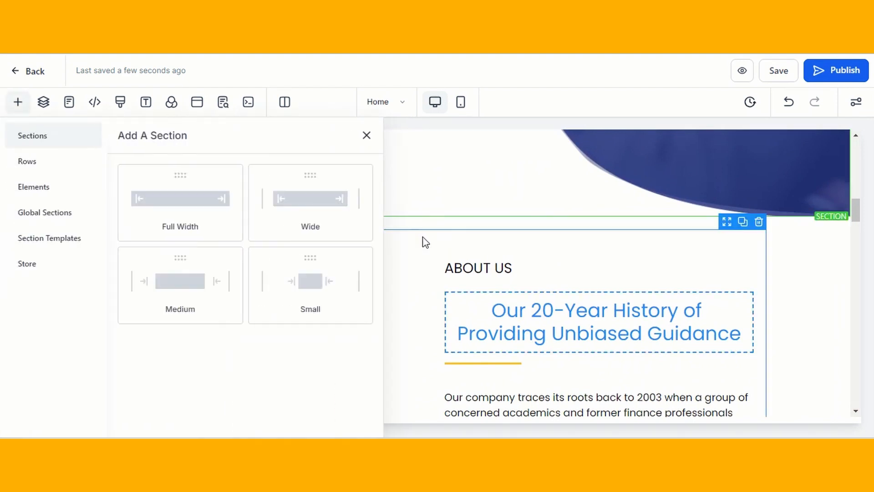
left_click_drag(183, 210, 488, 219)
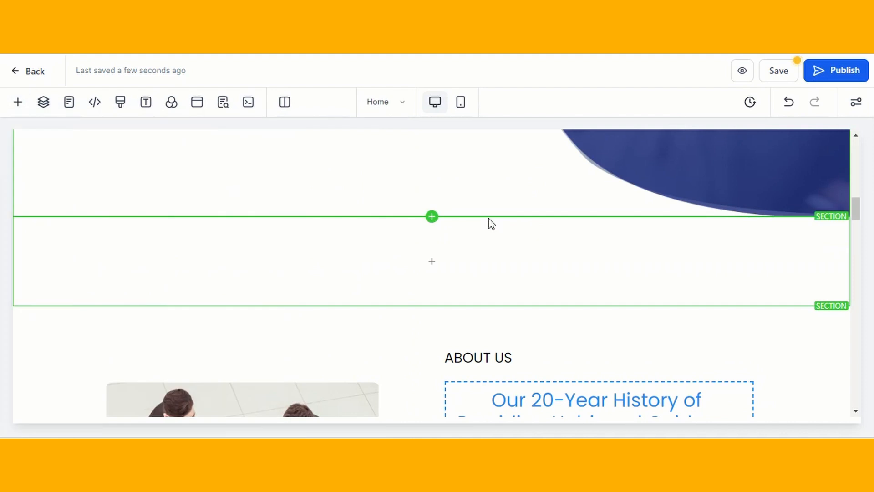
Add a 2-column row to the new section and place a headline in its first column.
left_click(425, 263)
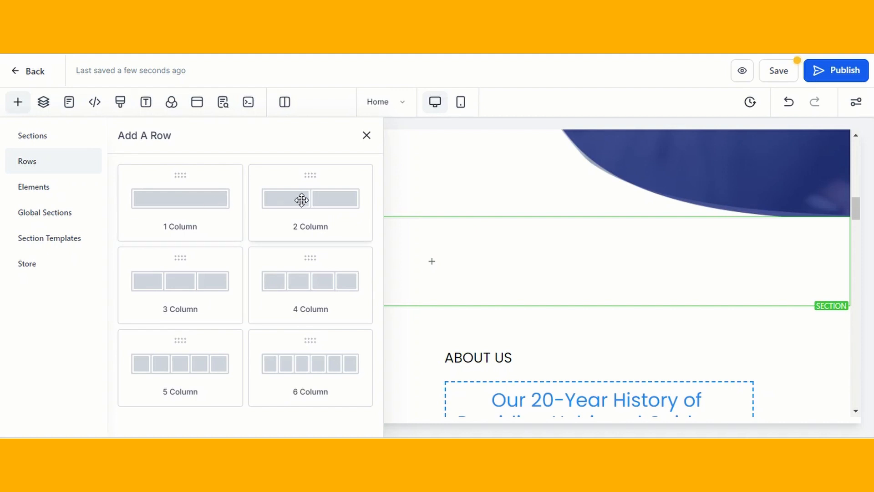
left_click_drag(302, 200, 454, 255)
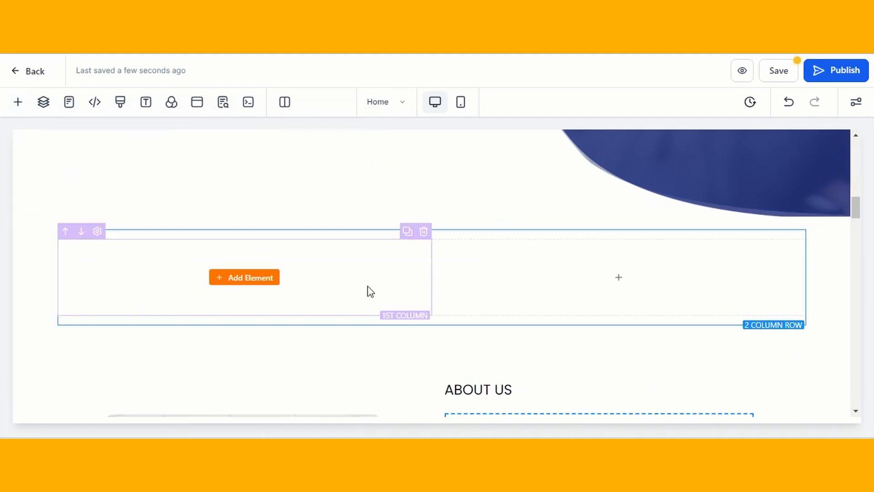
left_click(251, 280)
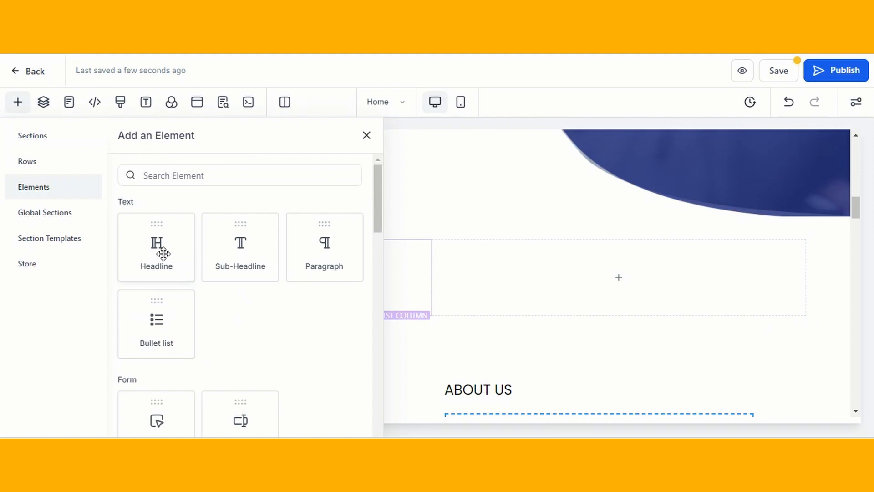
left_click_drag(156, 253, 319, 299)
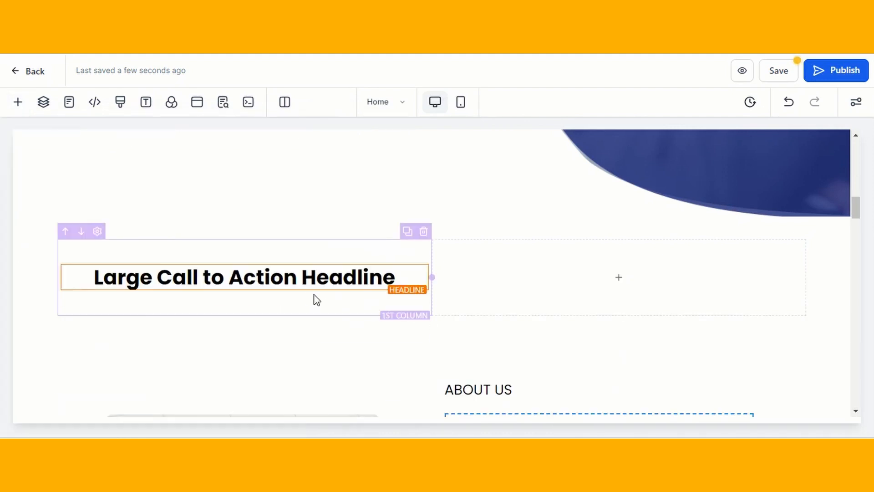
Search the elements for "form" and add a form element to the row's second column.
mouse_move(615, 280)
left_click(630, 285)
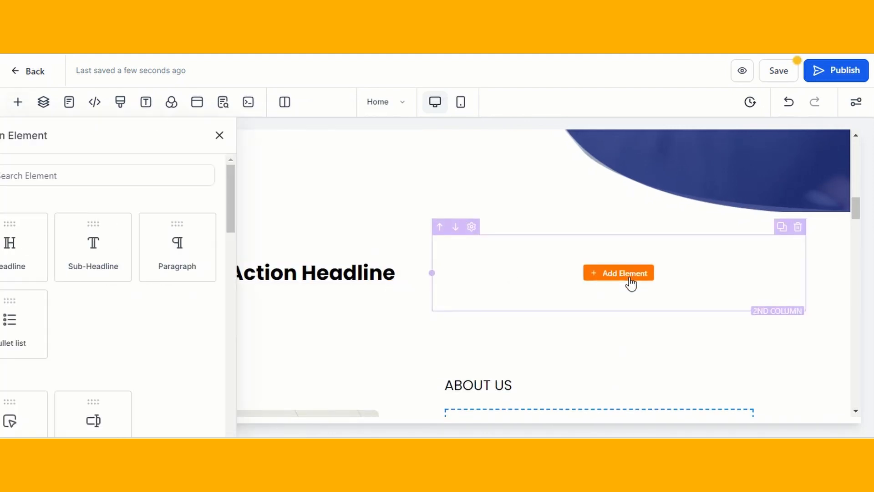
scroll(260, 326, "down", 5)
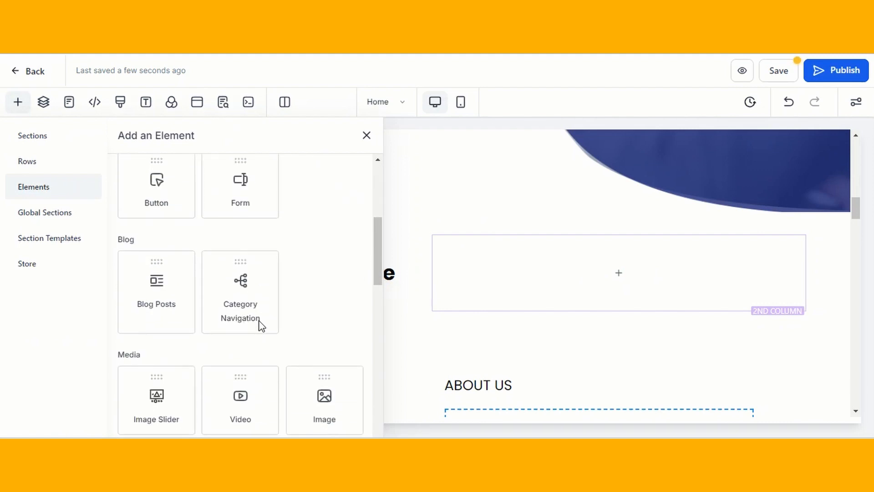
scroll(262, 326, "down", 3)
scroll(262, 326, "down", 4)
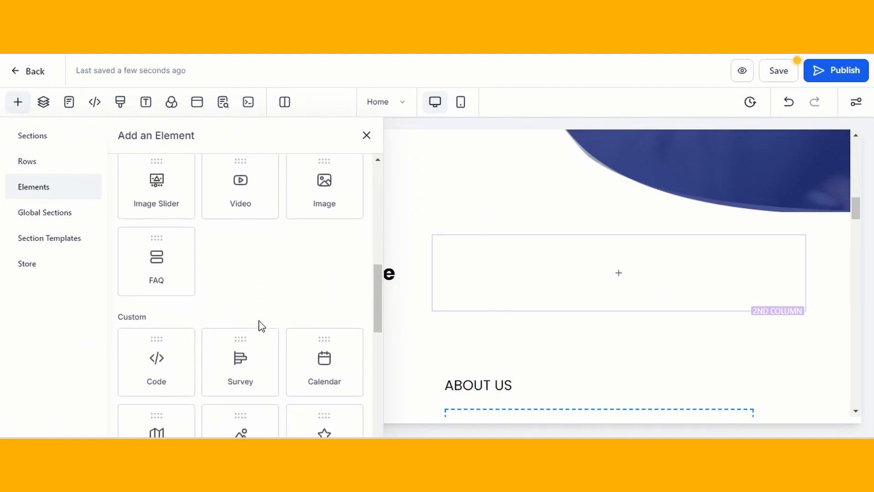
scroll(262, 326, "down", 4)
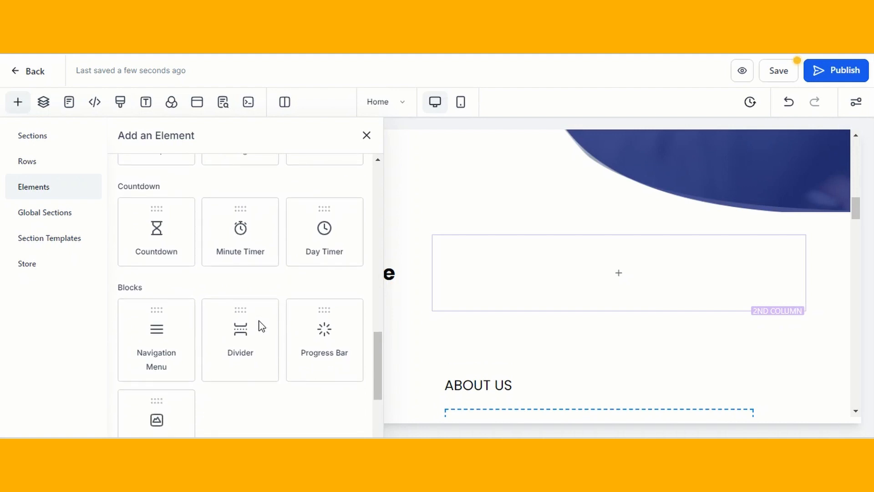
scroll(203, 228, "up", 10)
left_click(227, 176)
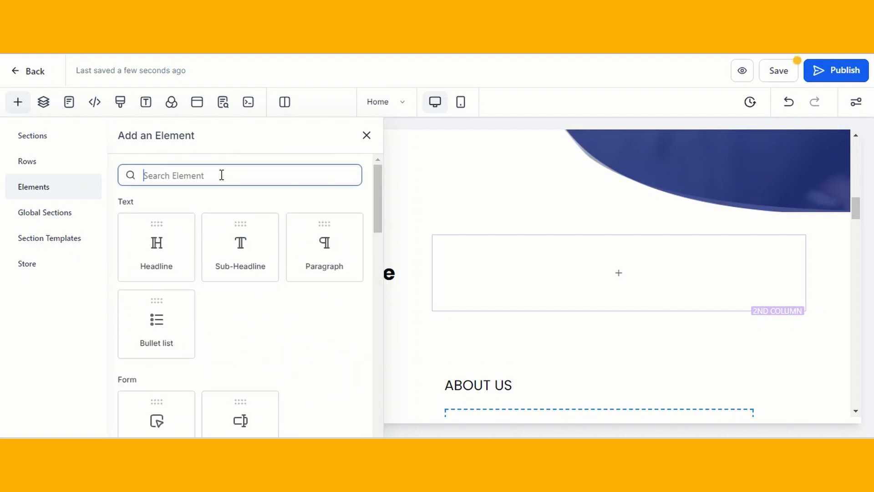
type("form")
left_click_drag(184, 236, 649, 258)
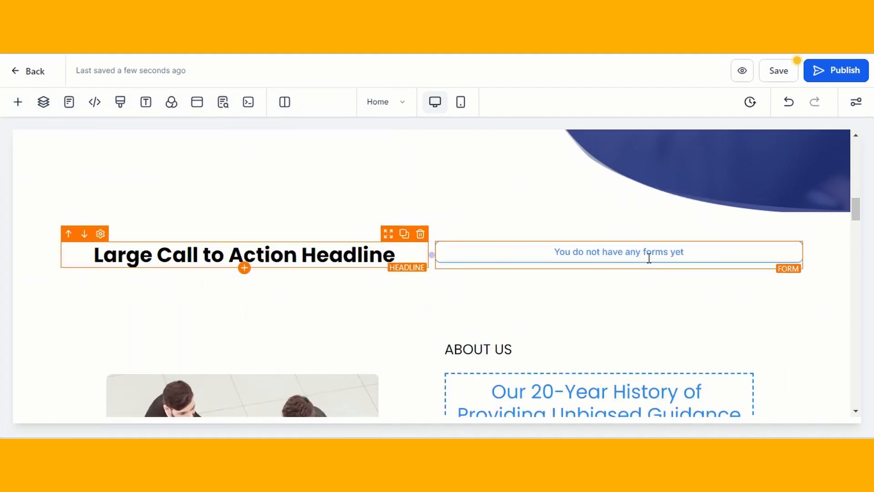
Assign the GSMM Contact form to the new form element and review its fields on the page.
left_click(630, 259)
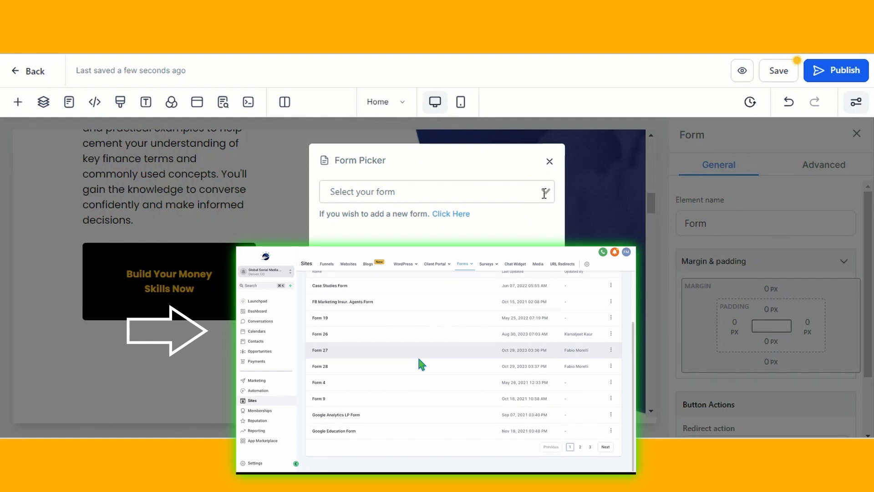
left_click(546, 193)
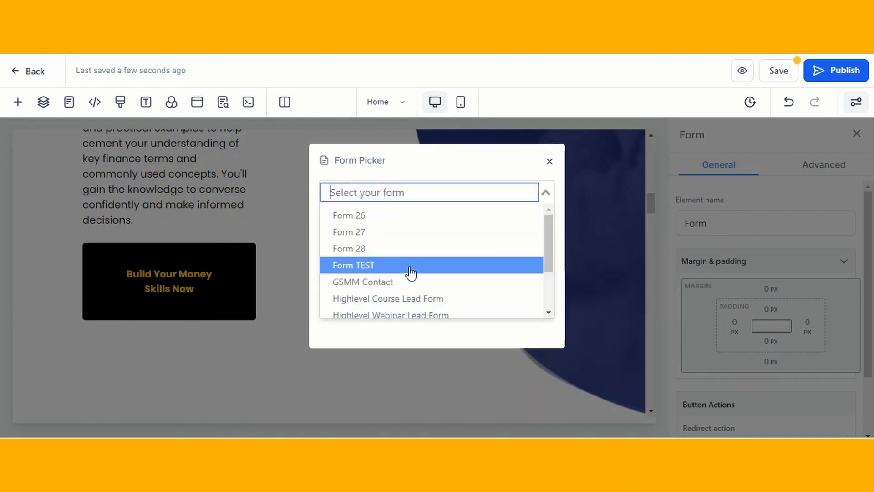
left_click(399, 282)
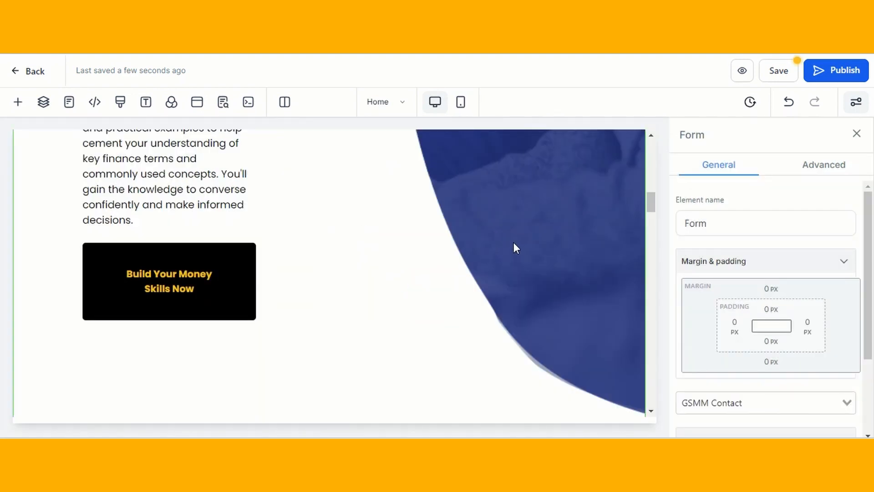
scroll(510, 242, "down", 10)
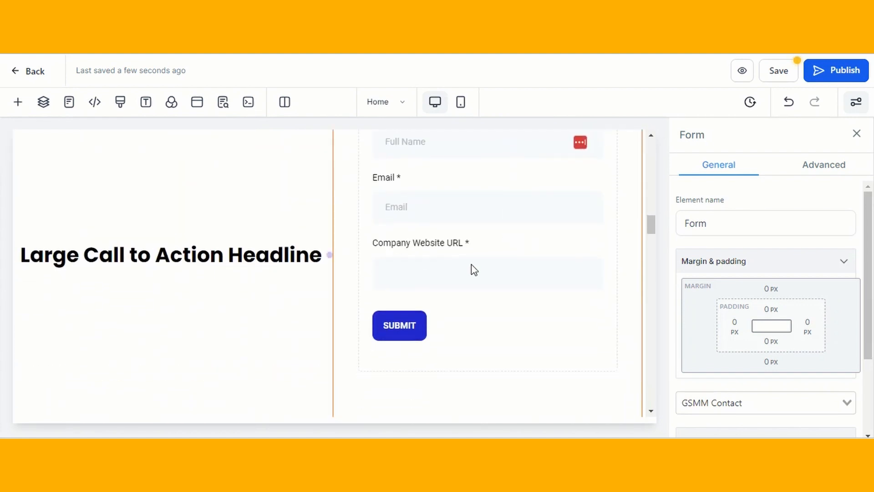
scroll(460, 248, "up", 1)
scroll(476, 238, "down", 2)
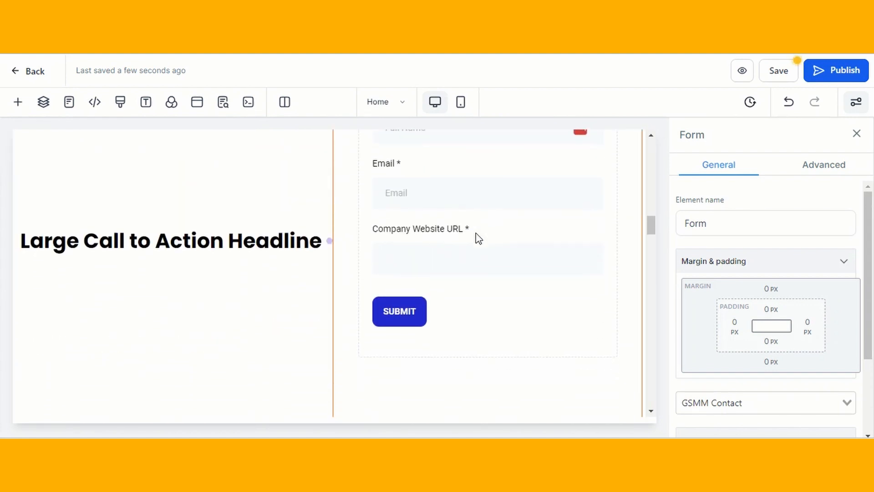
Replace the placeholder headline text beside the form with "Fill out this Form".
left_click(317, 244)
key("BackSpace")
key("BackSpace")
key("BackSpace")
key("BackSpace")
key("BackSpace")
key("BackSpace")
key("BackSpace")
key("BackSpace")
key("BackSpace")
key("BackSpace")
key("BackSpace")
key("BackSpace")
key("BackSpace")
key("BackSpace")
key("BackSpace")
key("BackSpace")
key("BackSpace")
key("BackSpace")
key("BackSpace")
key("BackSpace")
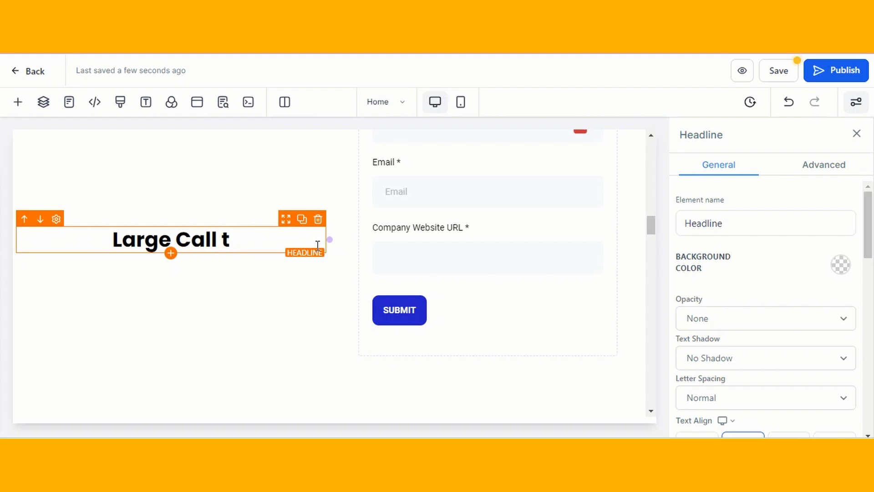
key("BackSpace")
key("BackSpace")
key("BackSpace")
key("BackSpace")
key("BackSpace")
key("BackSpace")
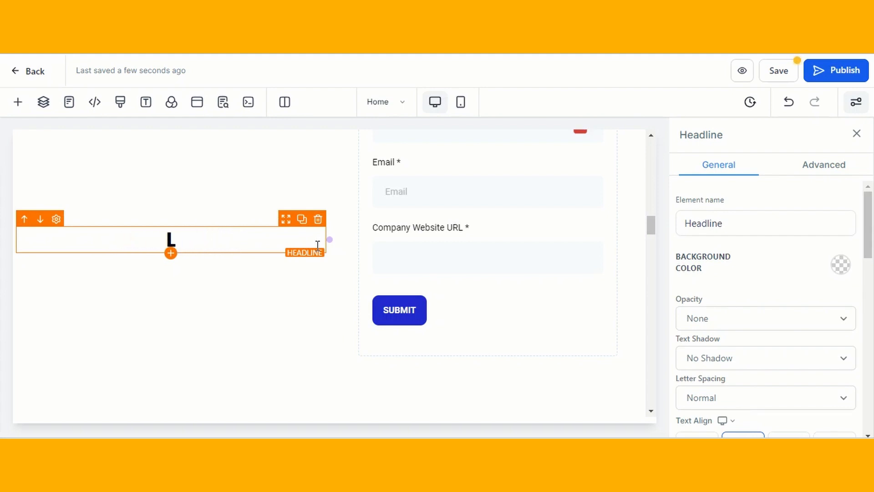
type("Fill out this F")
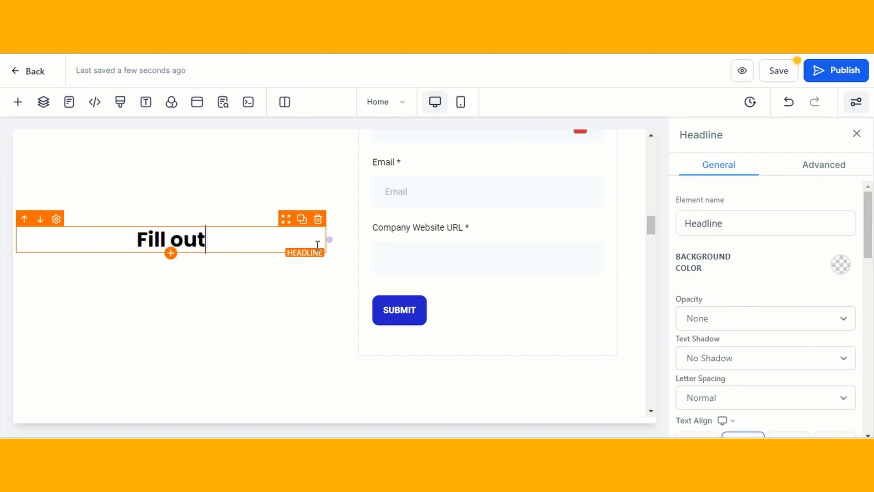
type("orm")
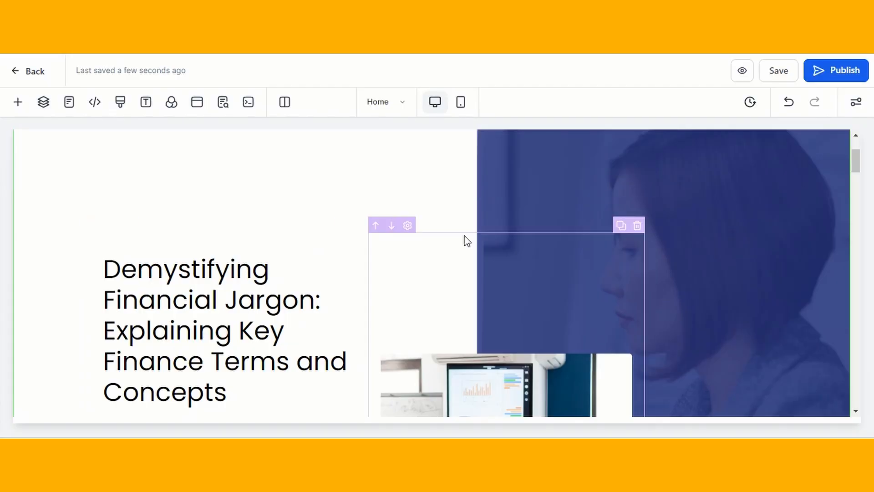
Switch the page editor to mobile mode and check the hero section's layout.
left_click(461, 104)
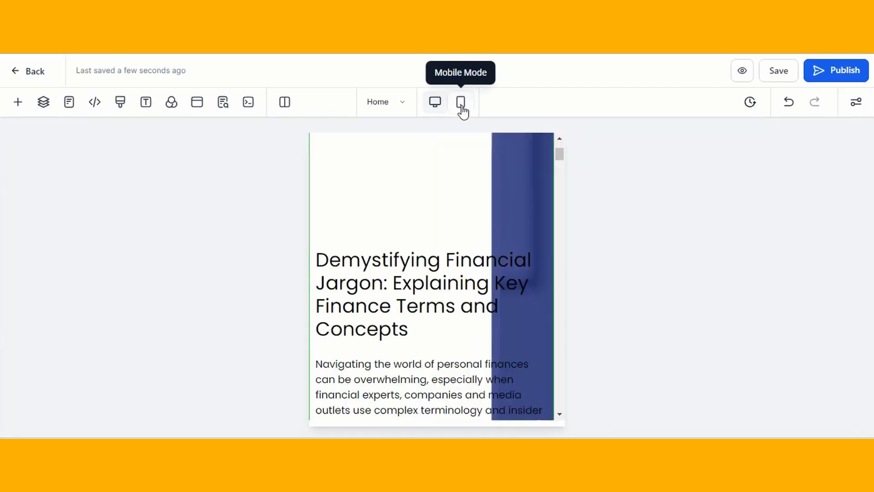
scroll(464, 282, "down", 3)
scroll(464, 282, "up", 2)
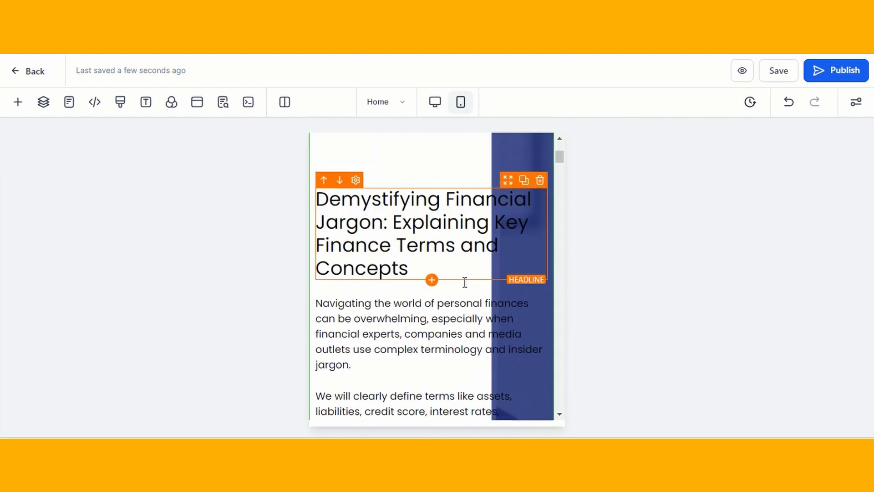
Set the mobile font size of the "Demystifying Financial Jargon" headline to 20 px and close its settings.
left_click(855, 104)
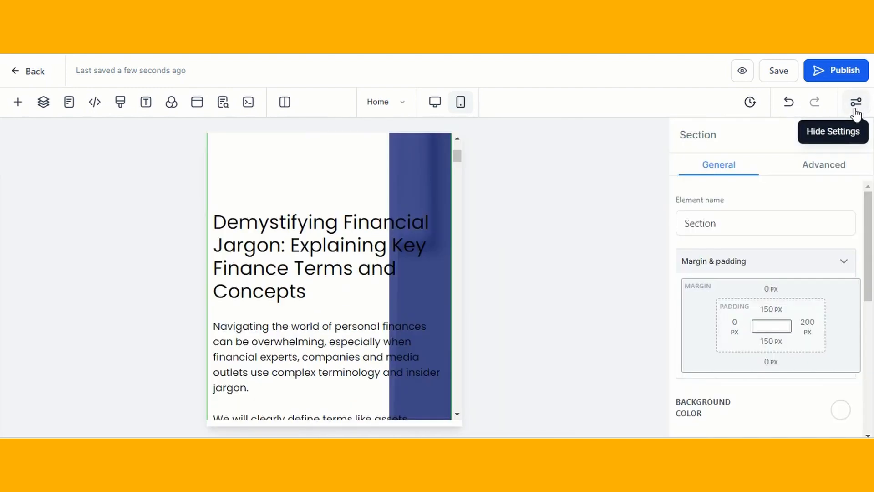
left_click(345, 244)
scroll(786, 254, "down", 6)
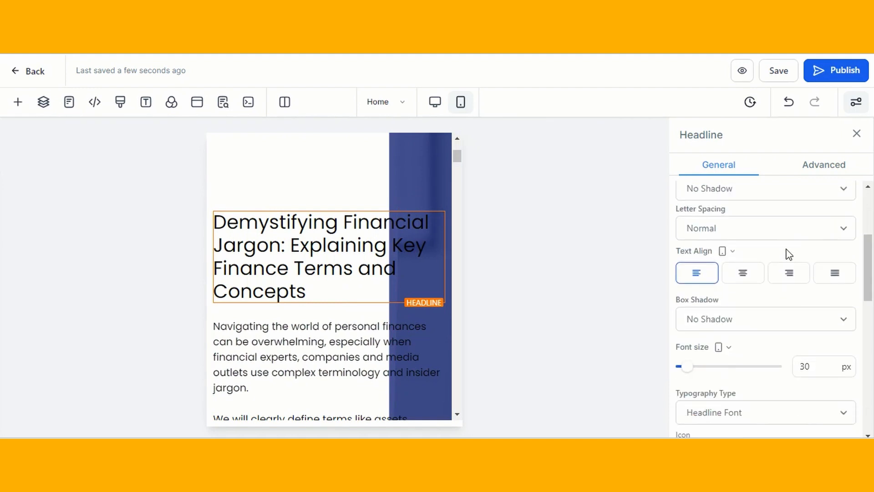
left_click_drag(690, 261, 683, 258)
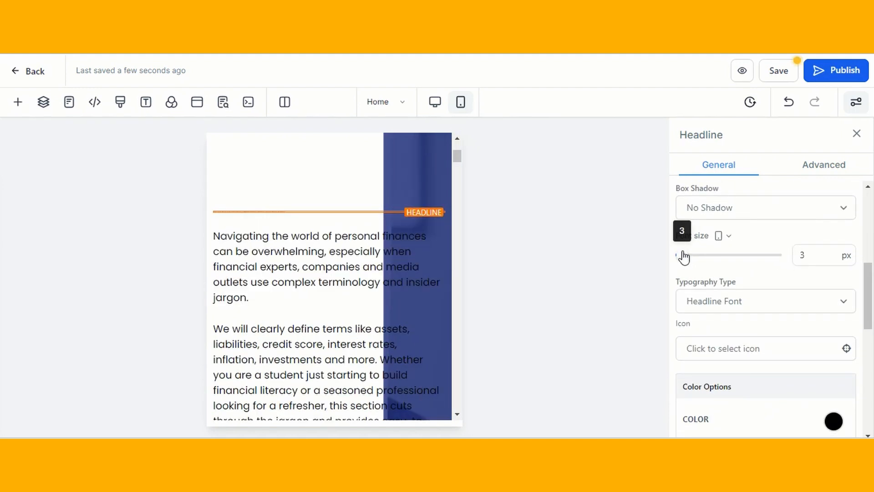
left_click_drag(684, 260, 690, 260)
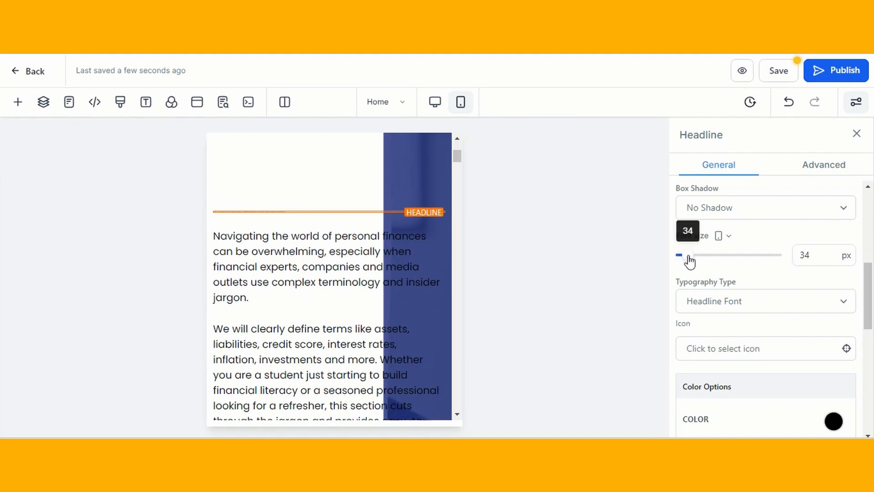
left_click(801, 256)
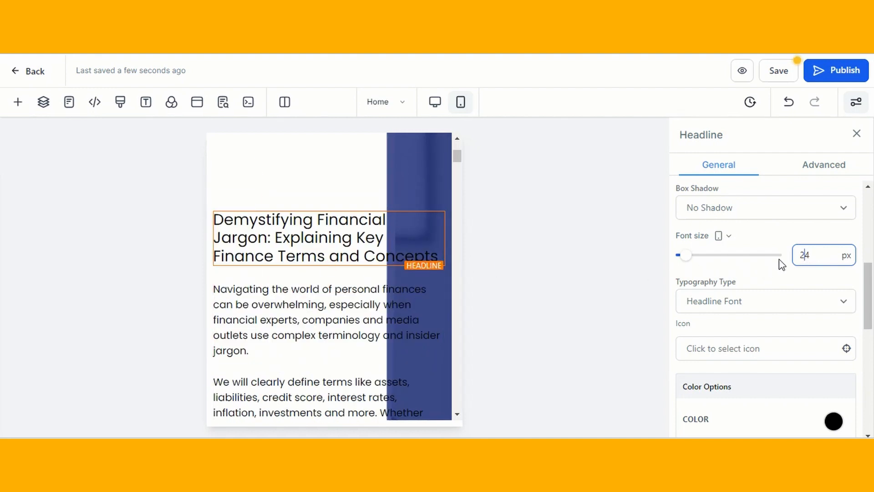
mouse_move(435, 246)
type("0")
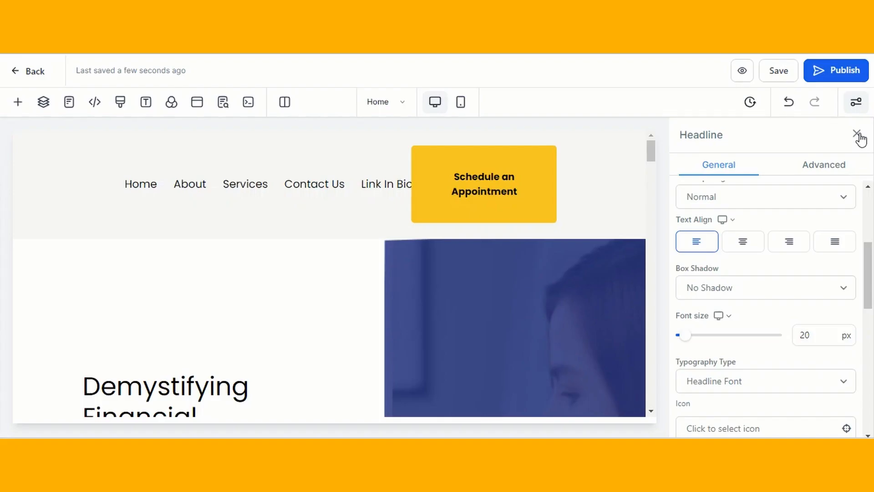
left_click(858, 134)
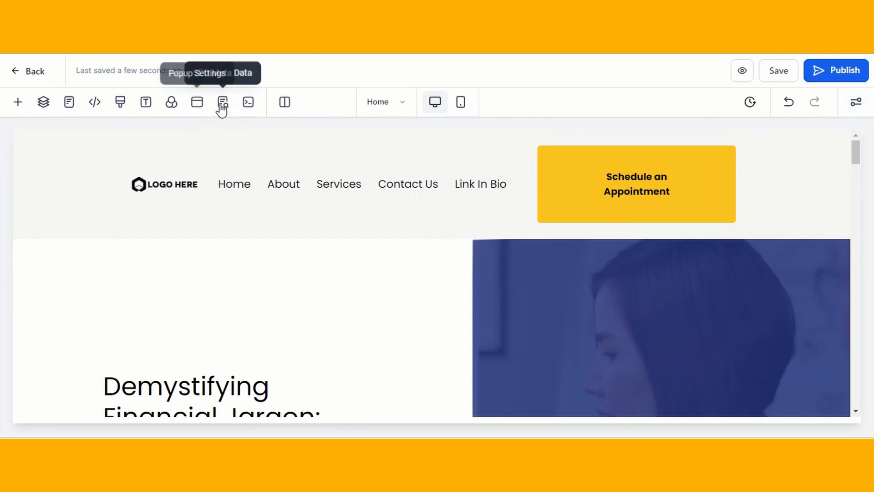
Fill in the SEO meta data with the title "SEO title of your page" and the description "Write the SEO description over here".
left_click(223, 103)
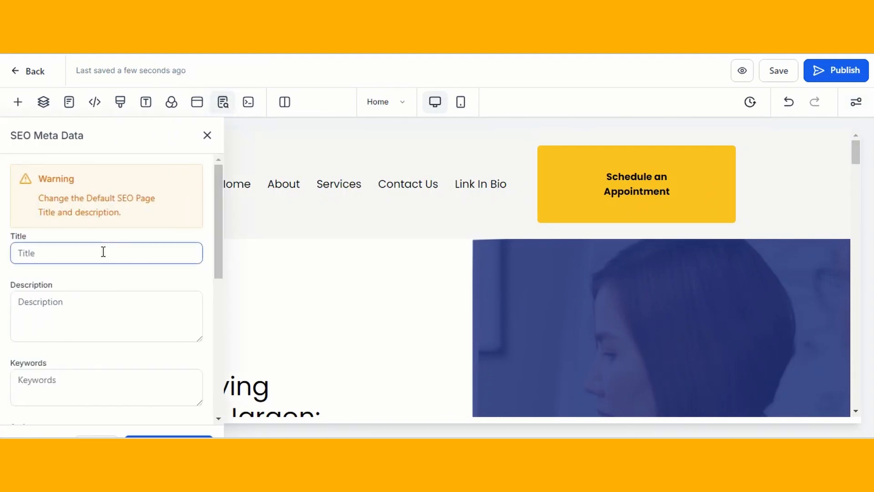
scroll(114, 231, "down", 1)
left_click(72, 222)
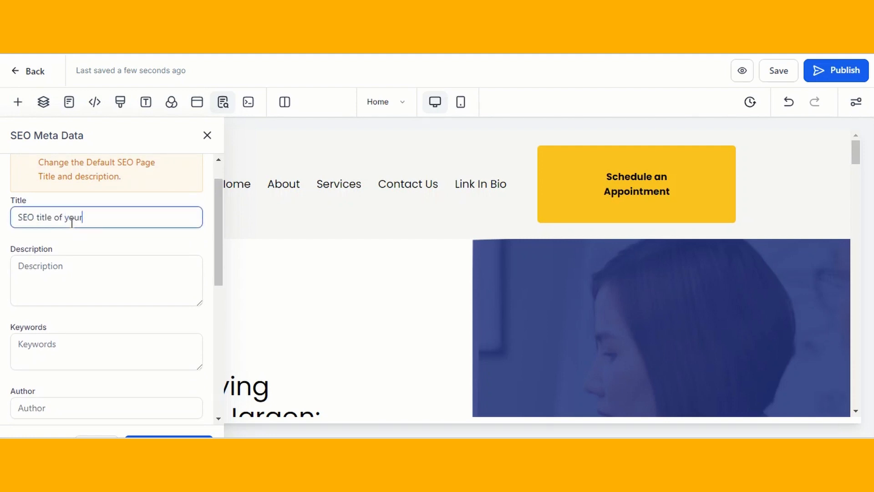
left_click(33, 273)
scroll(34, 273, "down", 1)
type("Write the SEO description over here")
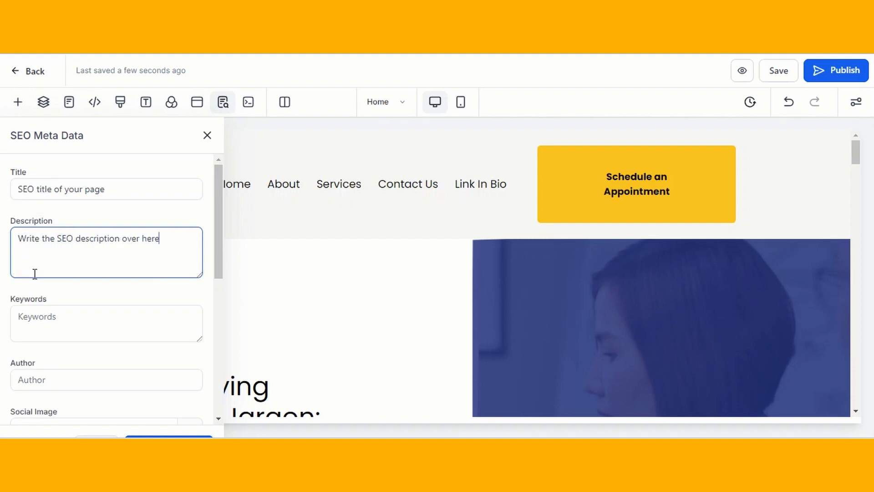
Set the SEO keywords to "Enter the seo keywords.", check the SEO preview, and save the meta data and the page.
left_click(40, 319)
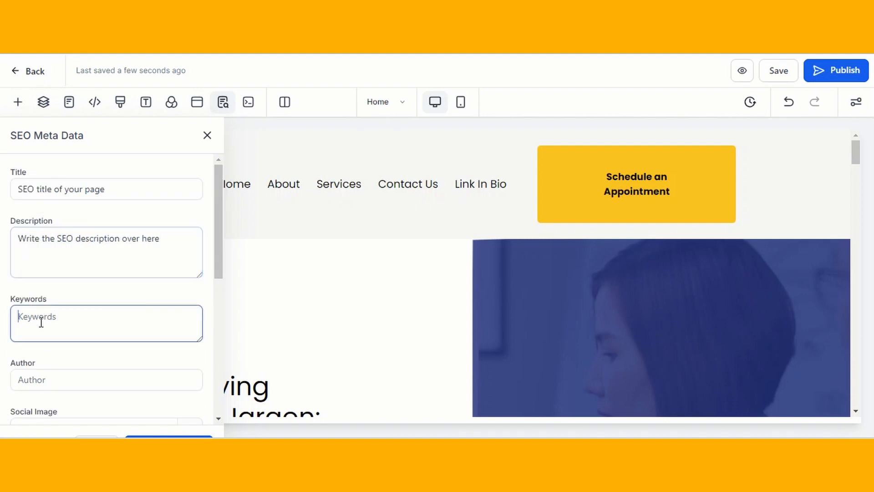
type("En")
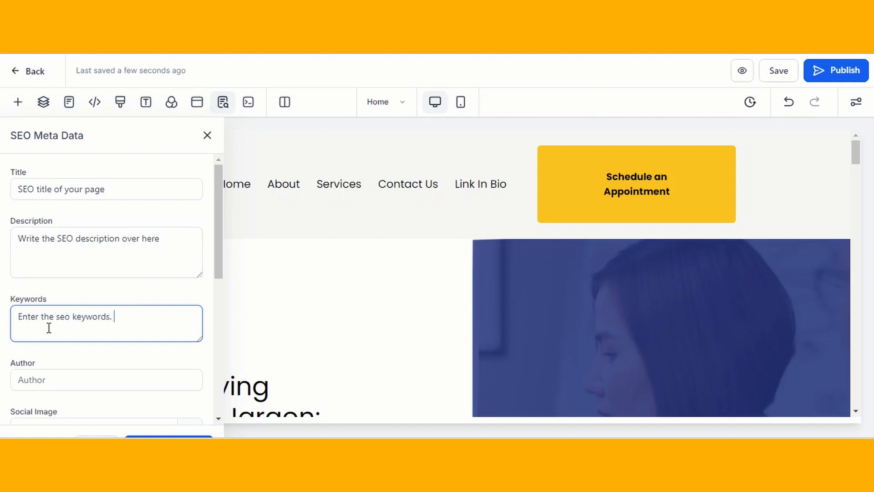
type("ter the seo keywords.")
scroll(50, 323, "down", 3)
left_click(94, 322)
scroll(102, 323, "down", 4)
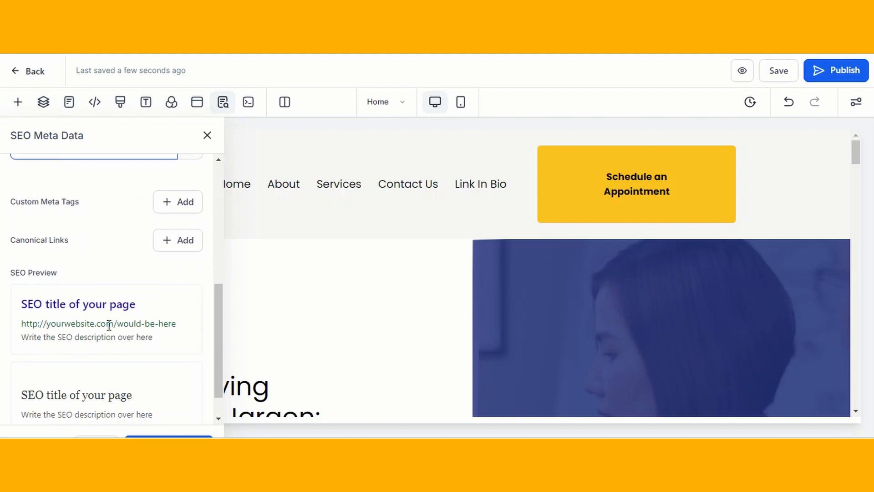
scroll(128, 391, "down", 1)
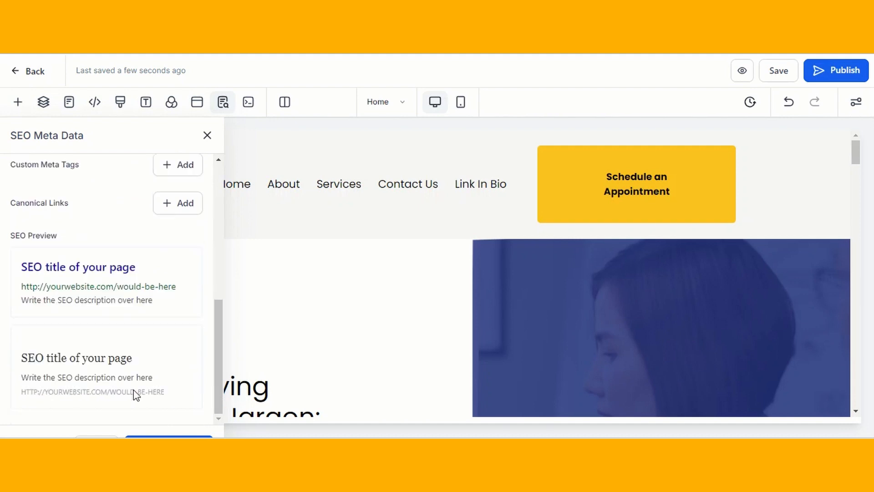
left_click(191, 437)
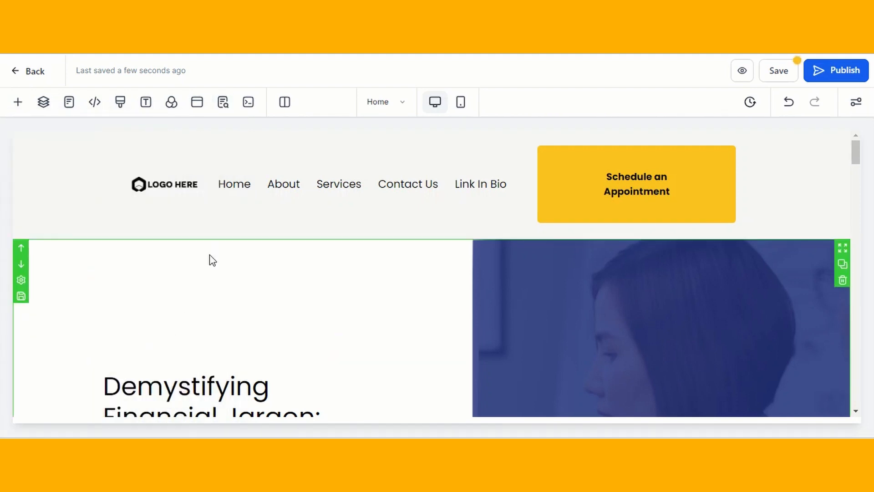
left_click(779, 72)
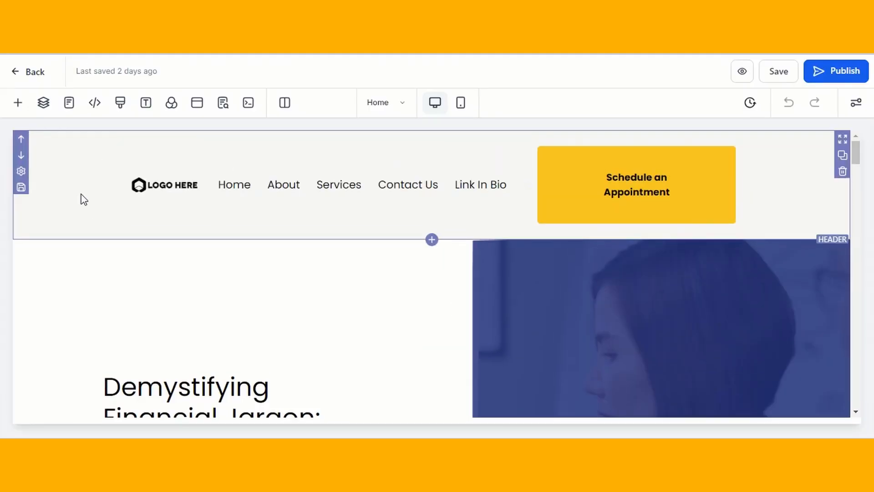
Copy the head snippet from Google Tag Manager into the page's header tracking code, and save the tracking code and the page.
left_click(95, 103)
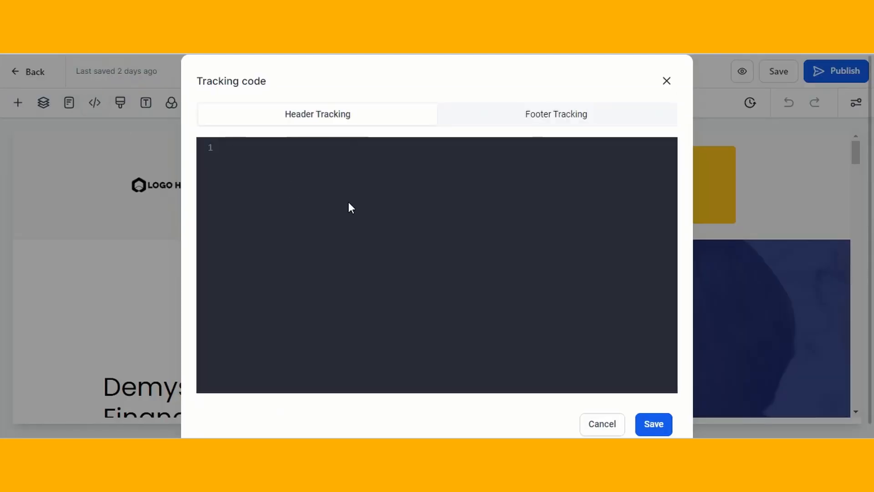
left_click(552, 114)
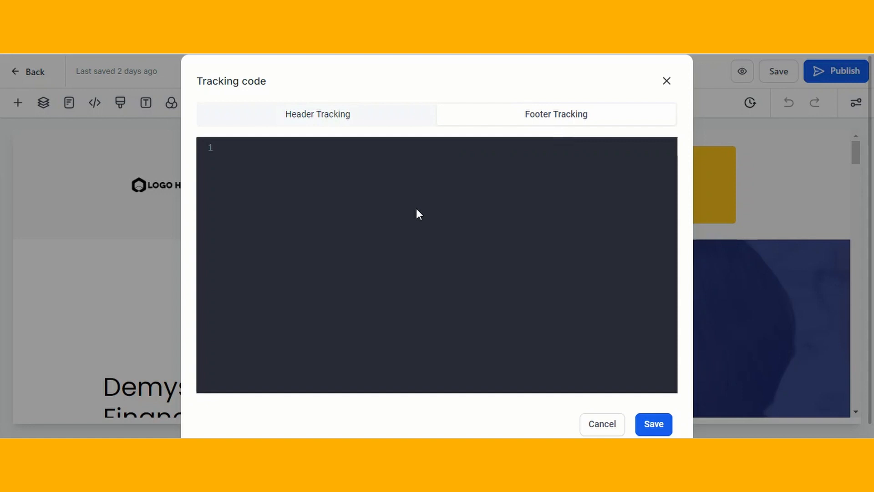
left_click(374, 122)
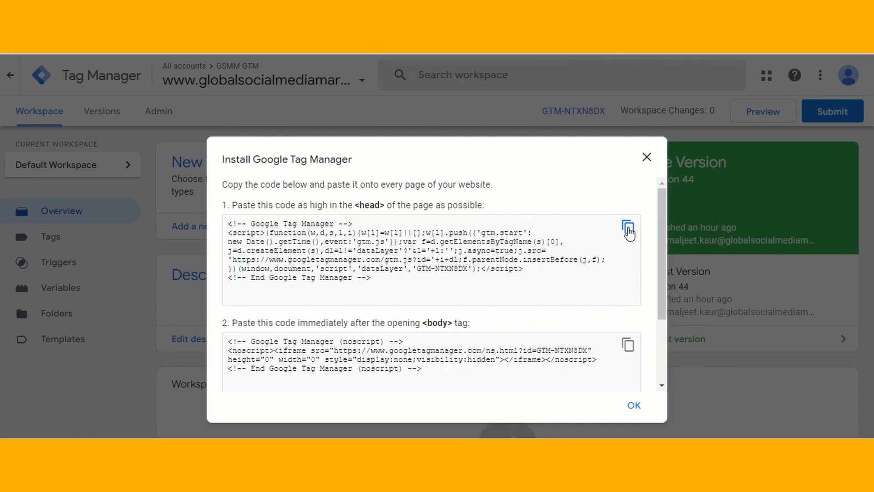
left_click(628, 228)
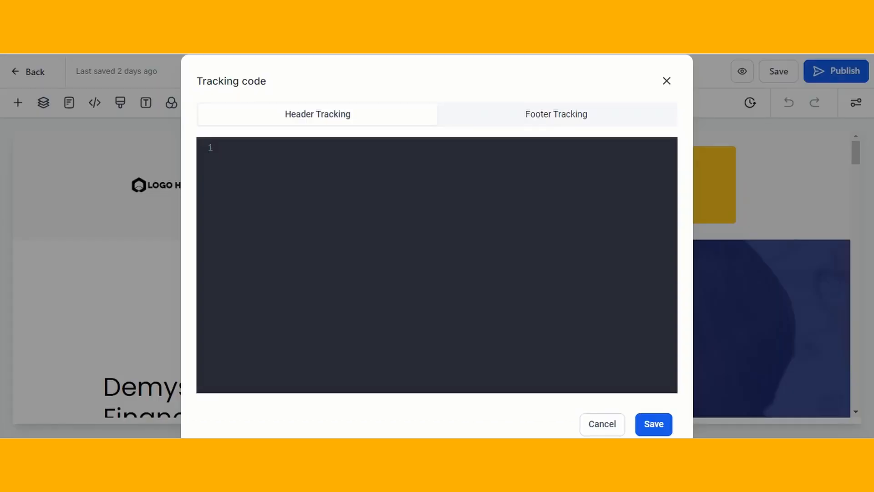
left_click(280, 177)
key("ctrl+v")
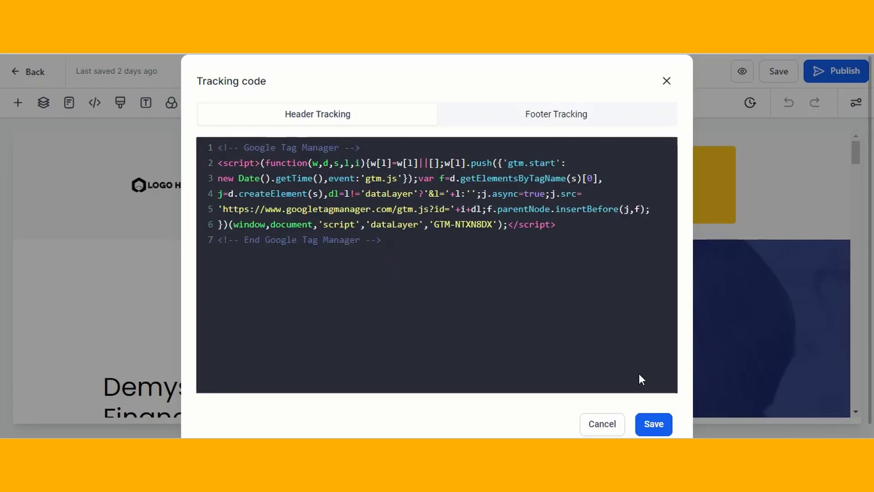
left_click(662, 430)
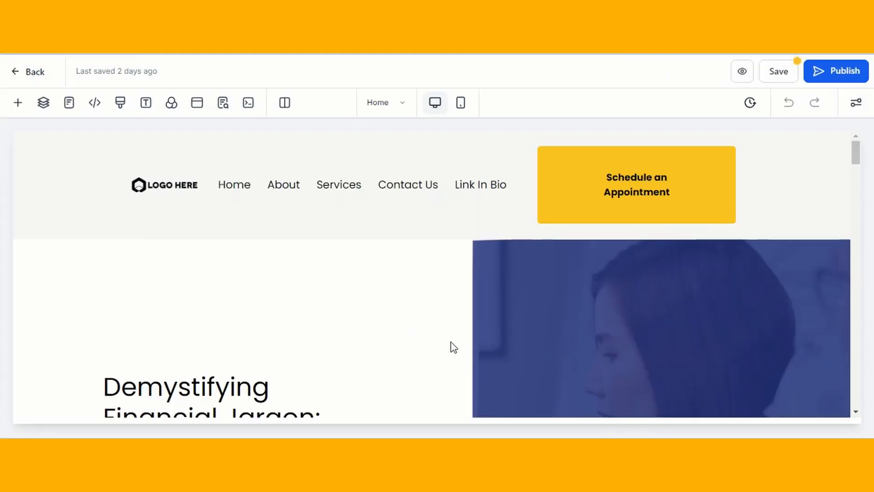
left_click(787, 74)
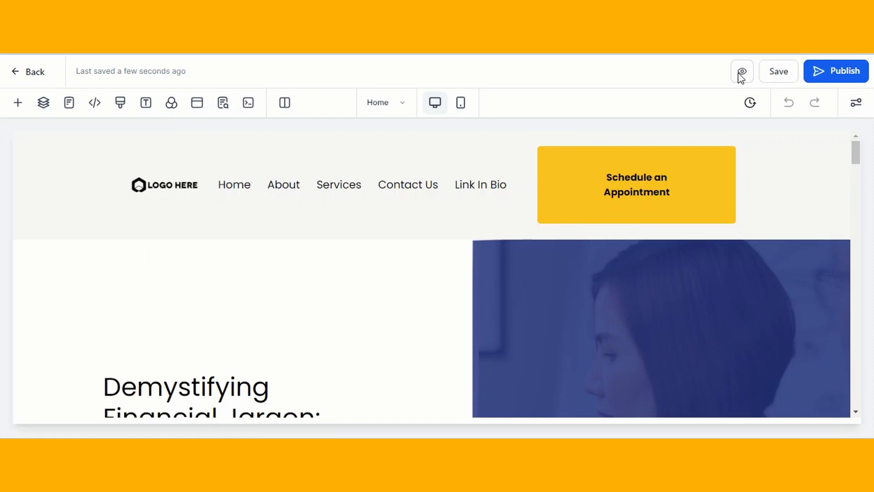
Preview the Home page and look through its sections, including the learning program, FAQs and Get In Touch areas.
left_click(741, 73)
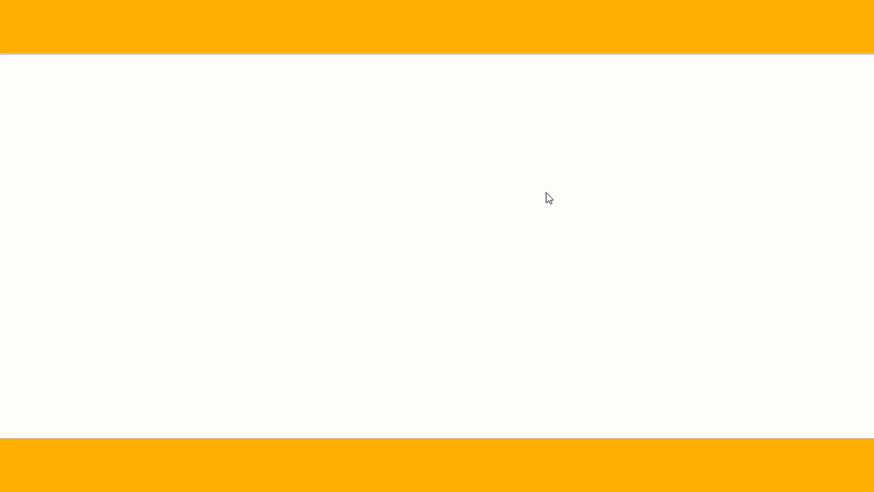
scroll(679, 246, "down", 20)
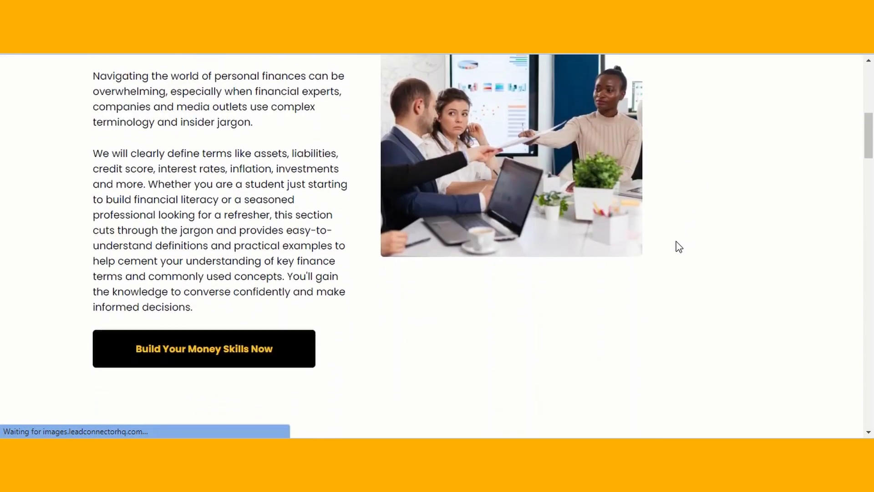
scroll(676, 242, "down", 20)
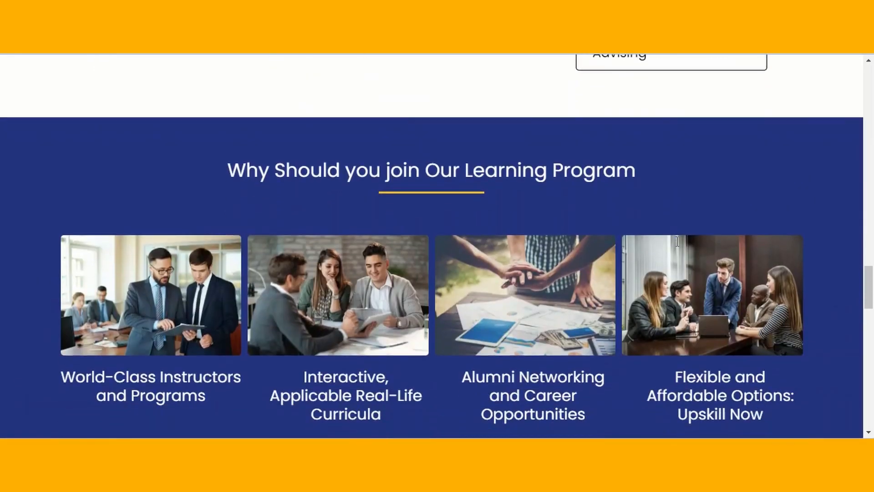
scroll(675, 242, "up", 20)
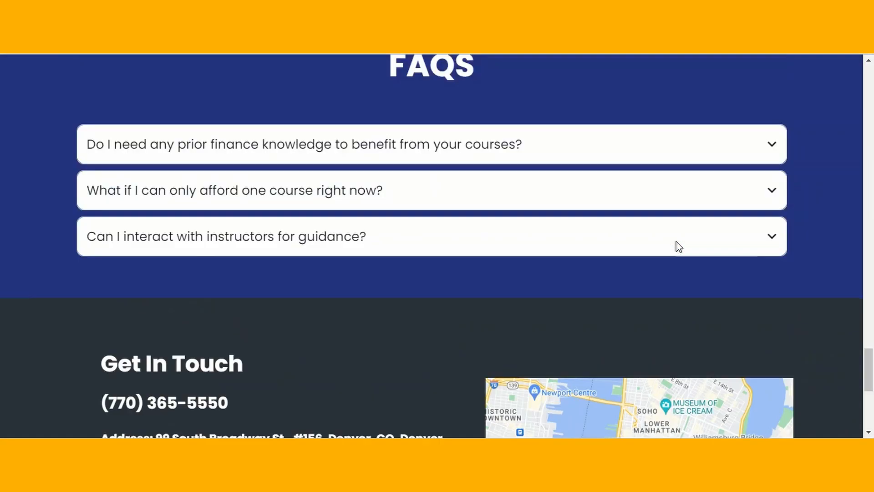
scroll(676, 242, "up", 5)
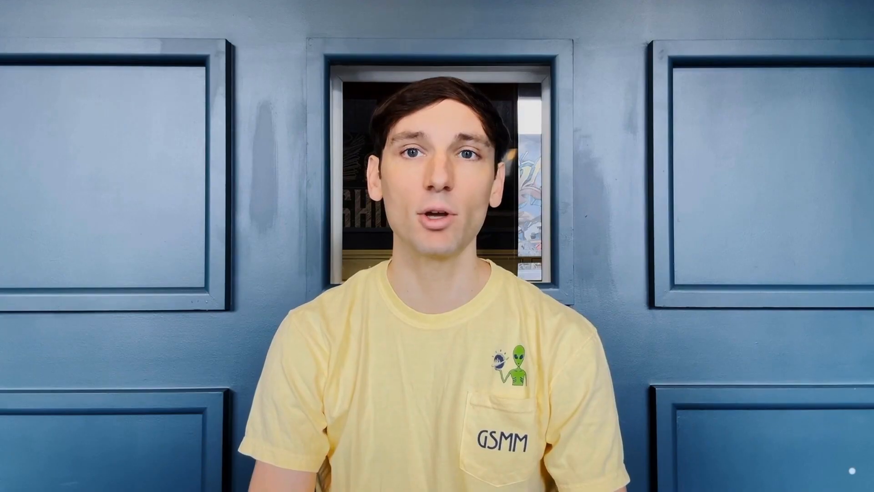